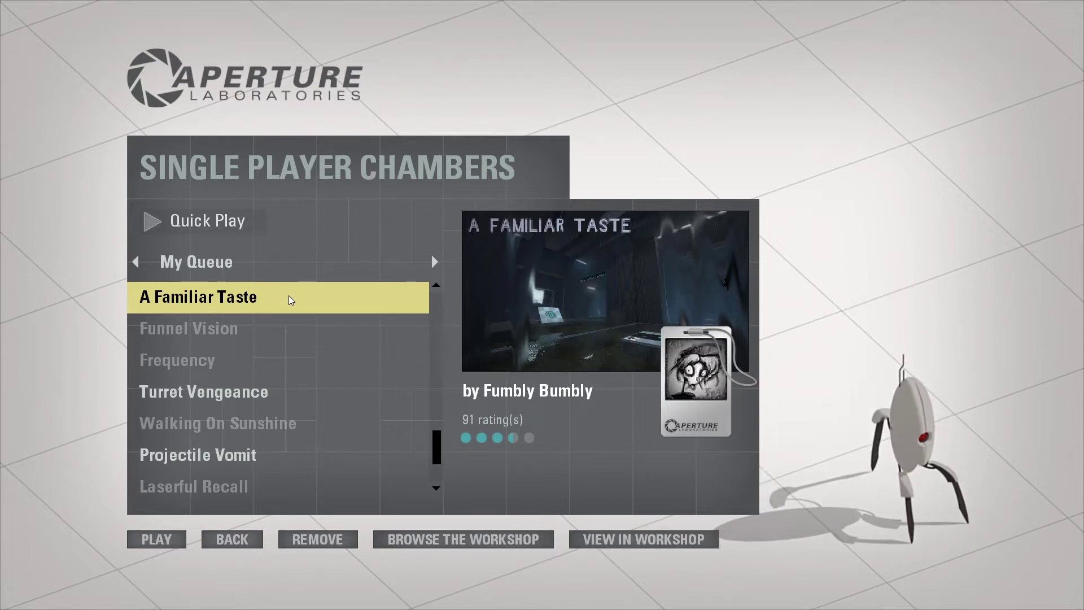
# Step: Load 'A Familiar Taste' from the My Queue list of single player chambers
pyautogui.doubleClick(290, 296)
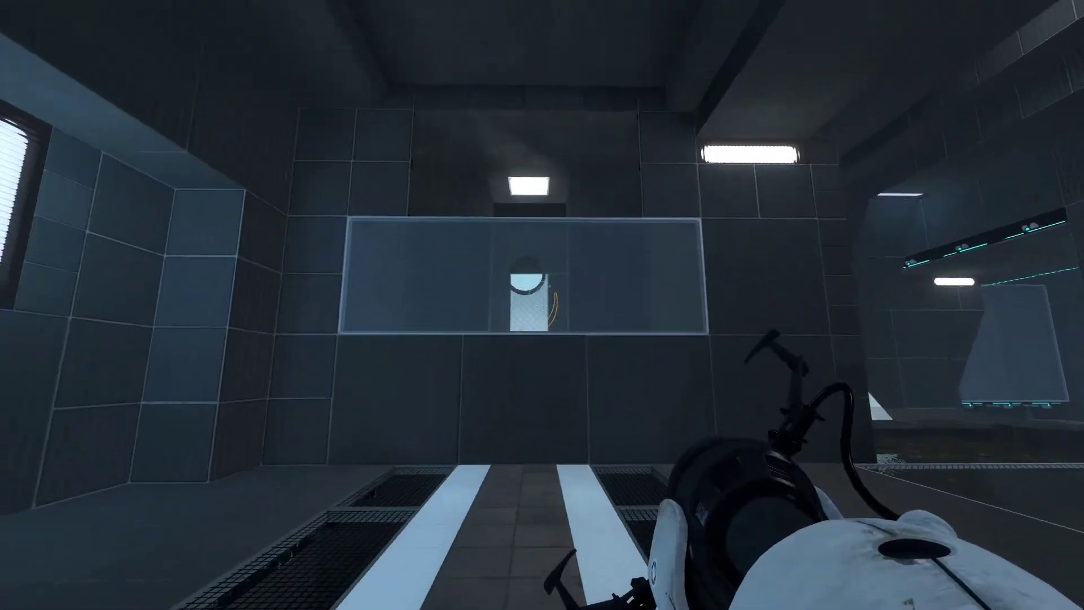
# Step: Link a blue wall portal to an orange portal on the checkered panel, then walk through both
pyautogui.click(542, 305)
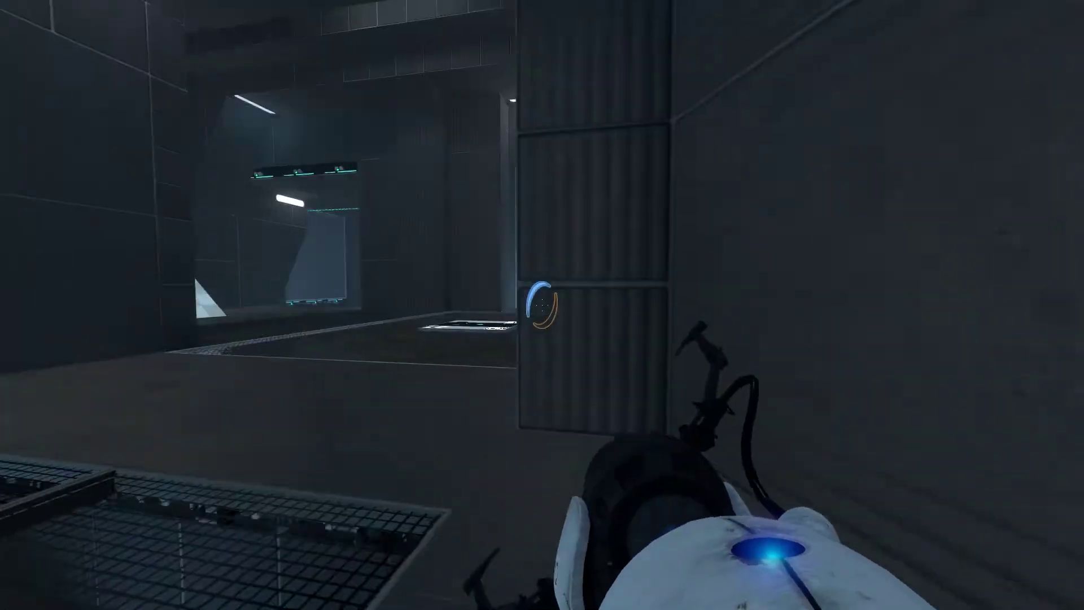
pyautogui.press('w')
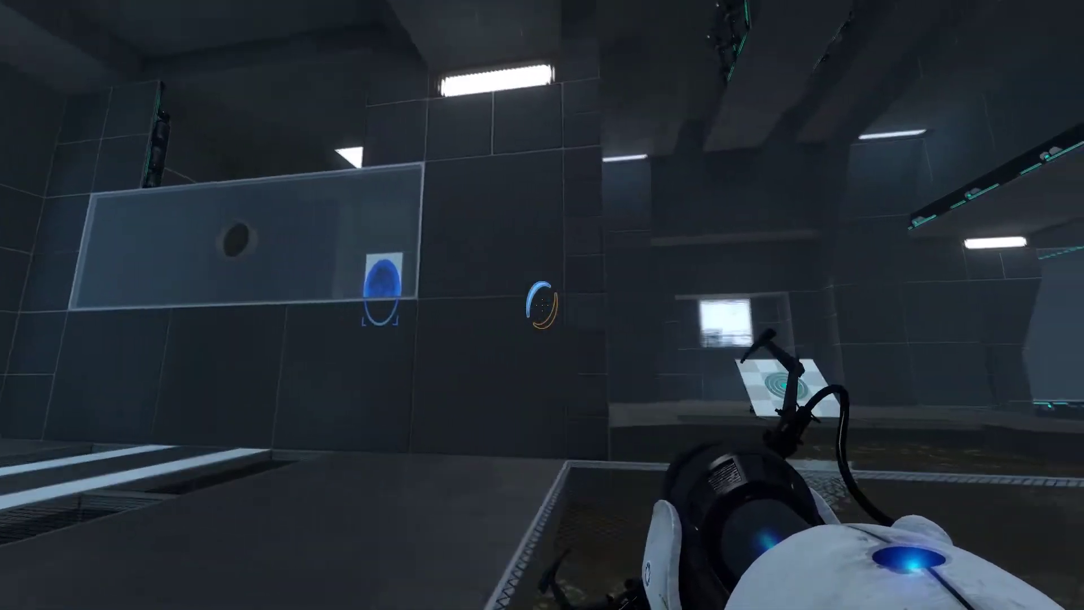
pyautogui.rightClick(542, 305)
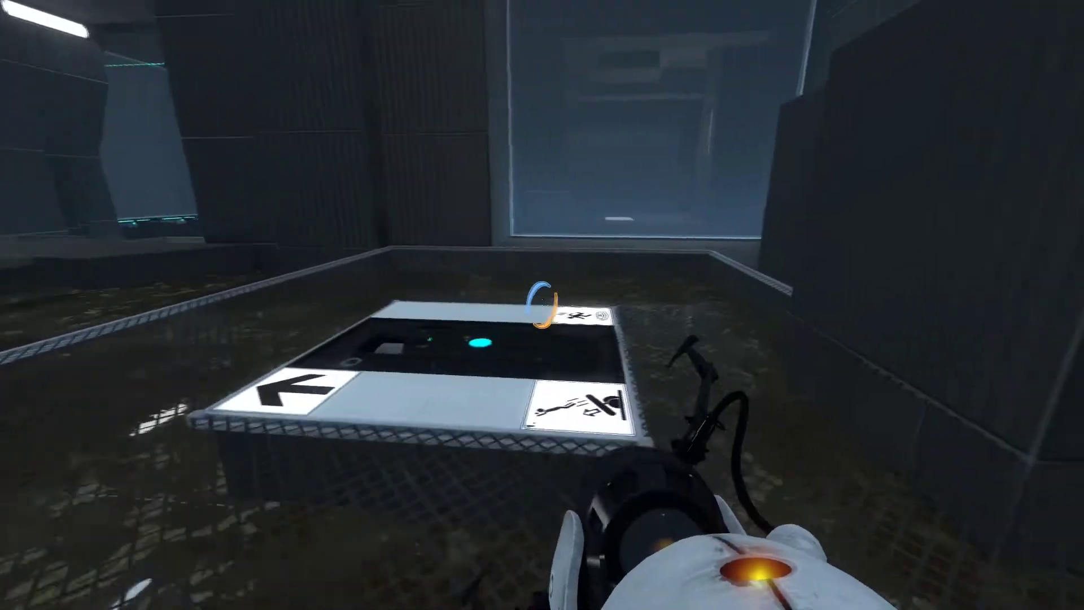
pyautogui.press('w')
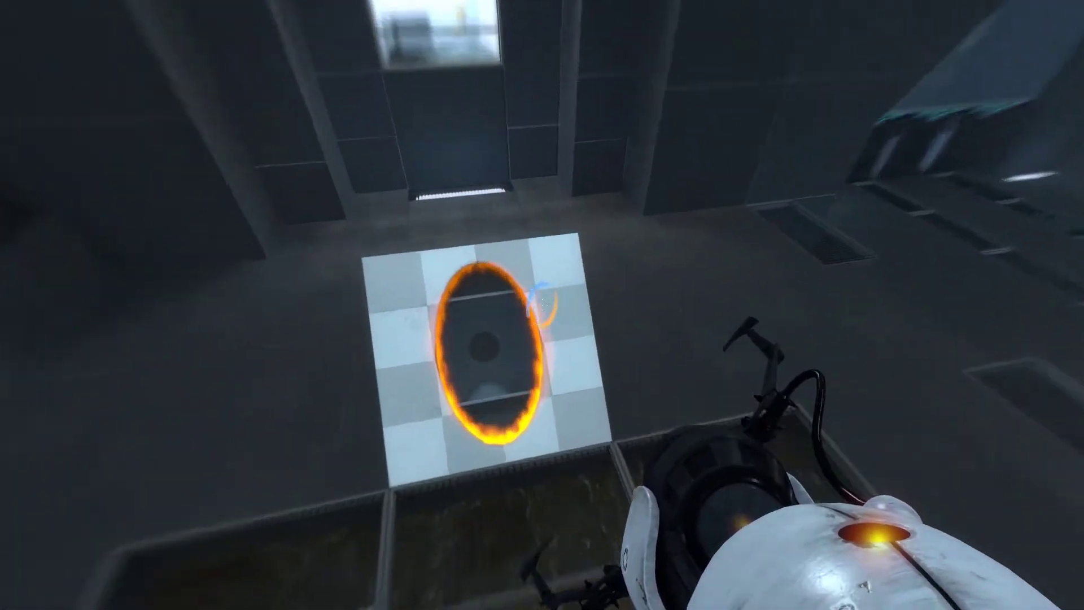
pyautogui.press('w')
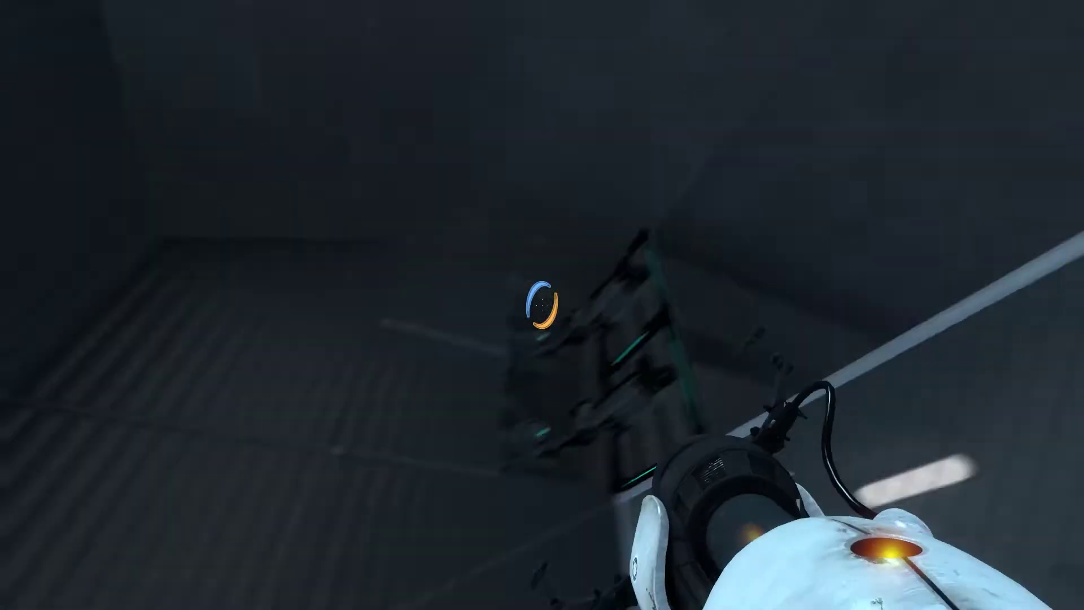
pyautogui.press('w')
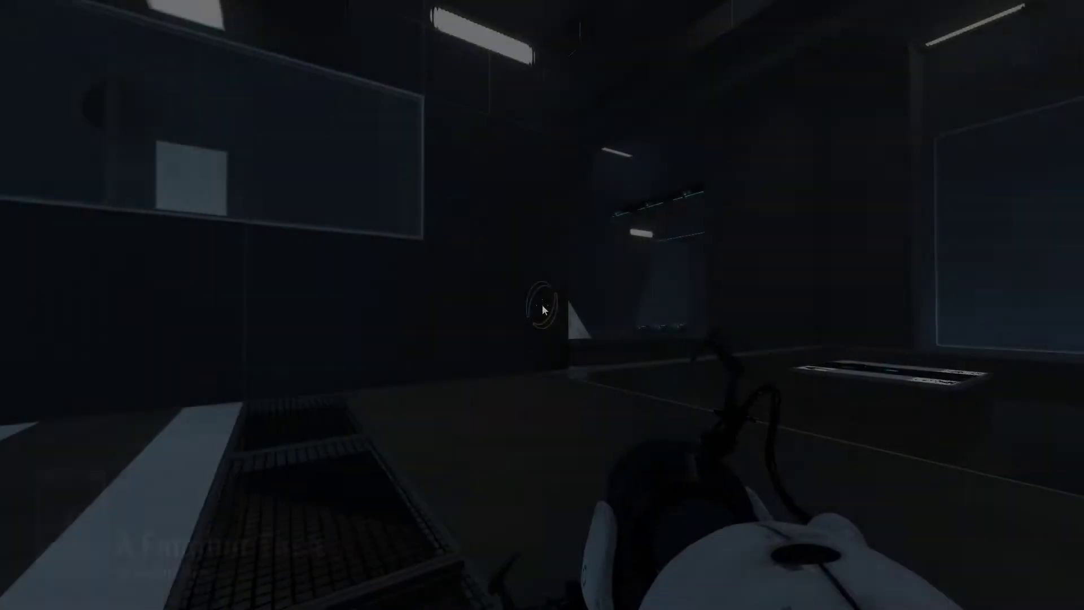
# Step: Put a blue portal on the white panel and an orange one on the white floor panel, then enter it
pyautogui.click(542, 305)
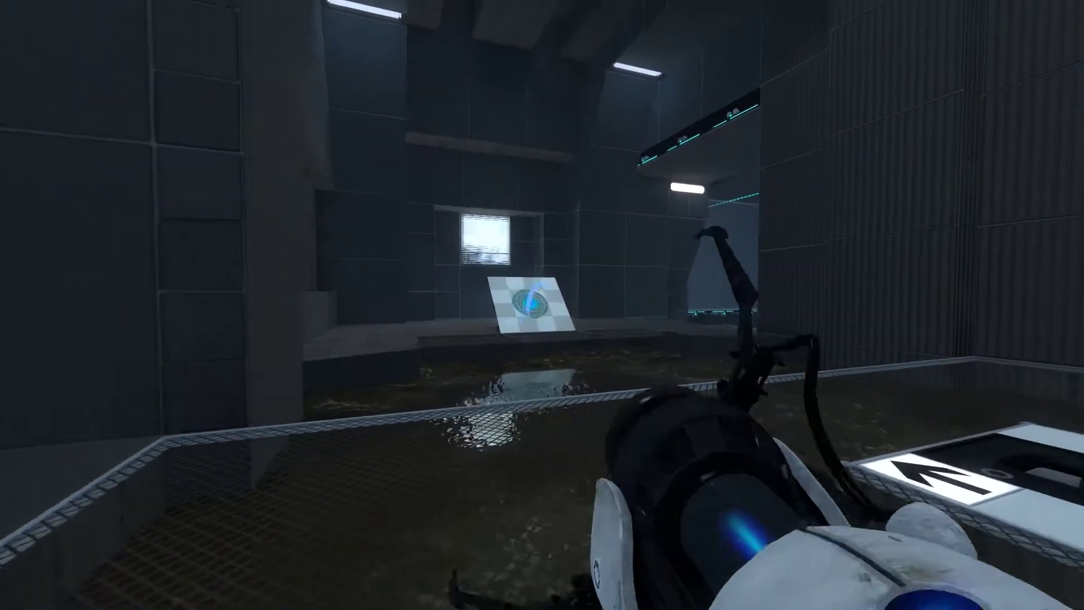
pyautogui.press('w')
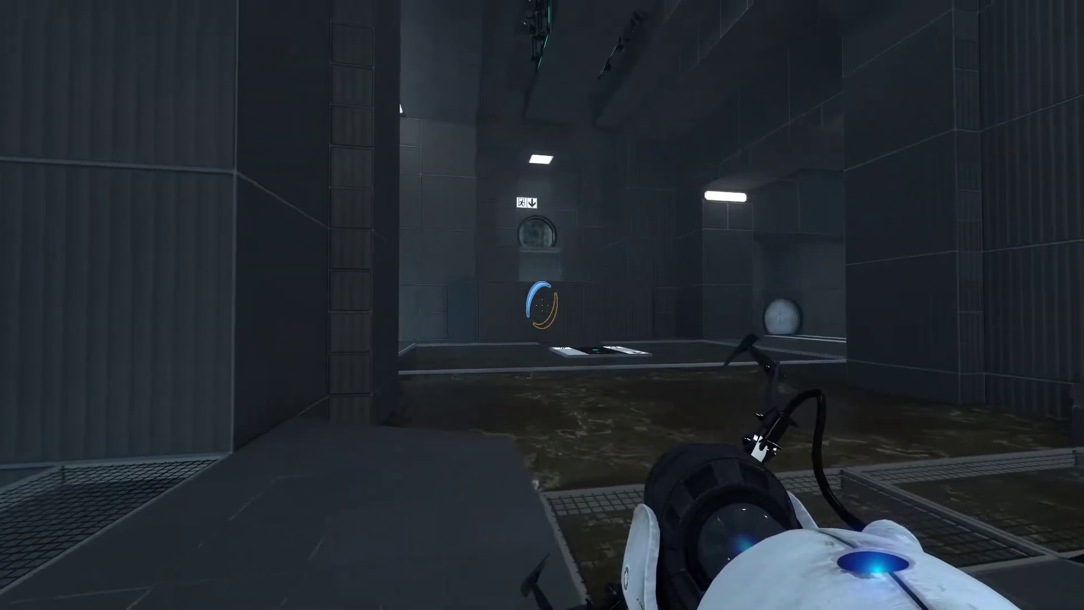
pyautogui.press('w')
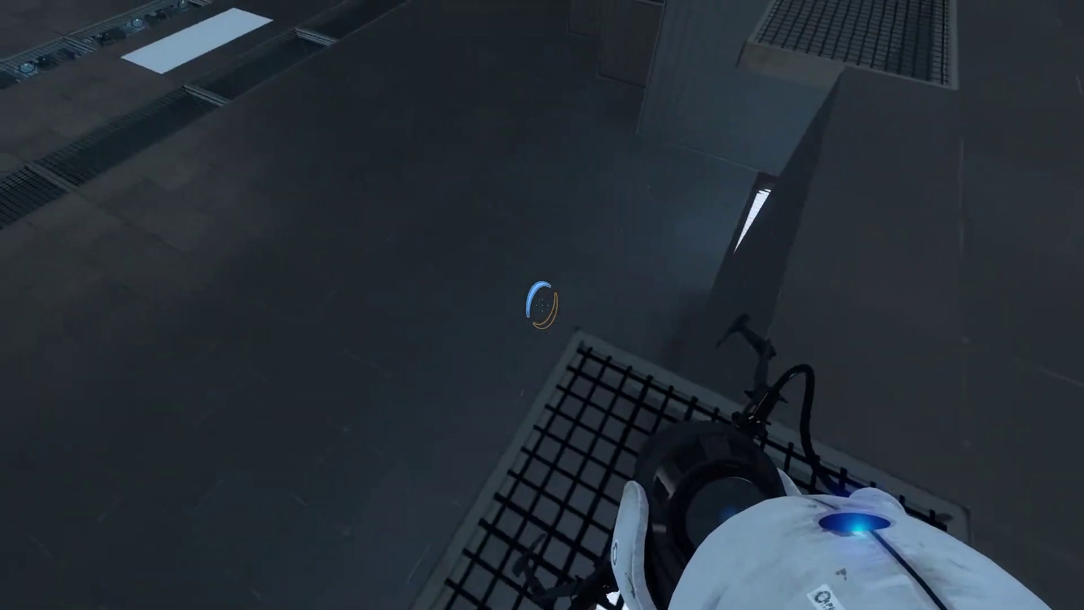
pyautogui.press('w')
pyautogui.press('w')
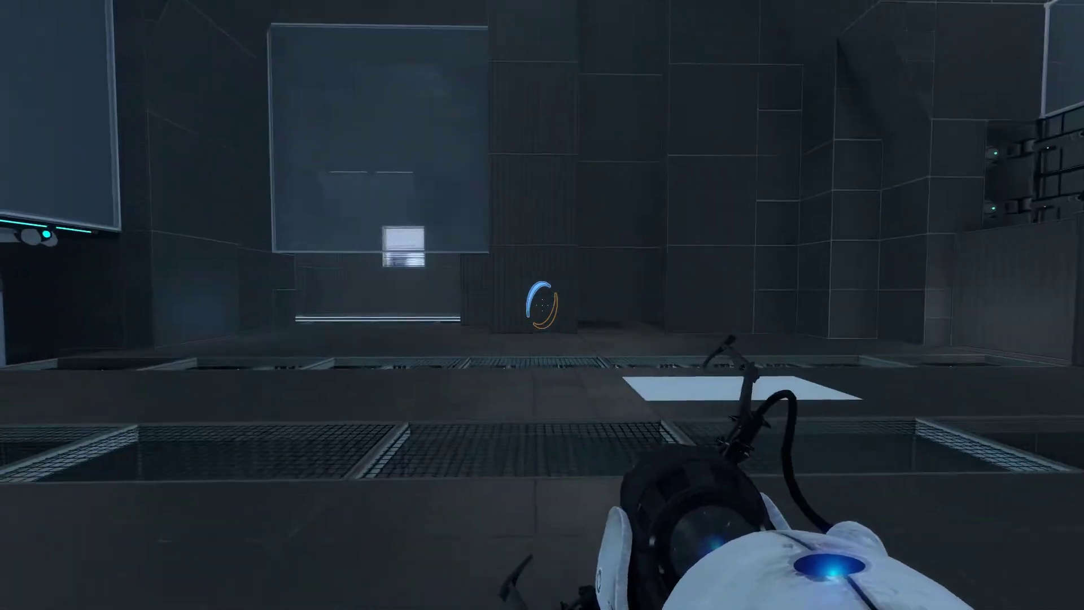
pyautogui.rightClick(542, 305)
pyautogui.press('w')
pyautogui.press('w')
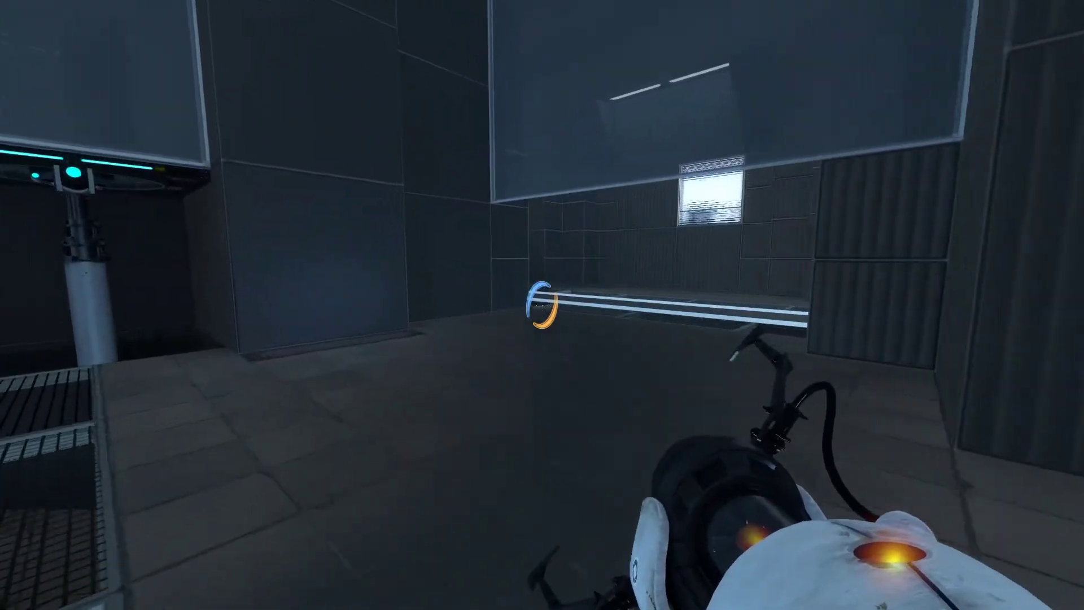
# Step: Follow the lit floor strips past the glass panel toward the cube dropper, dropping through the floor portal
pyautogui.press('w')
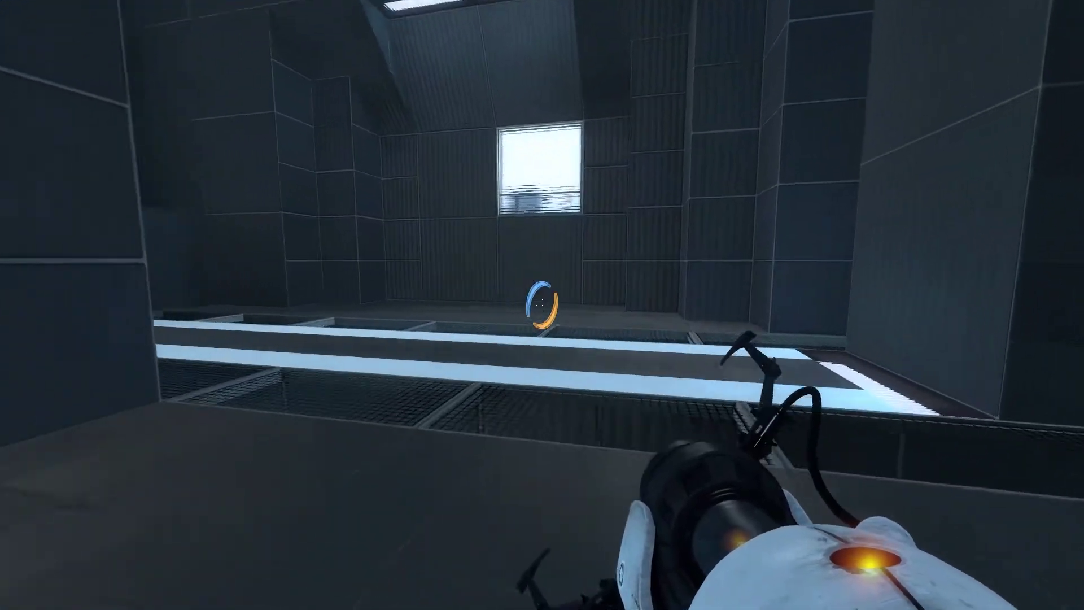
pyautogui.press('w')
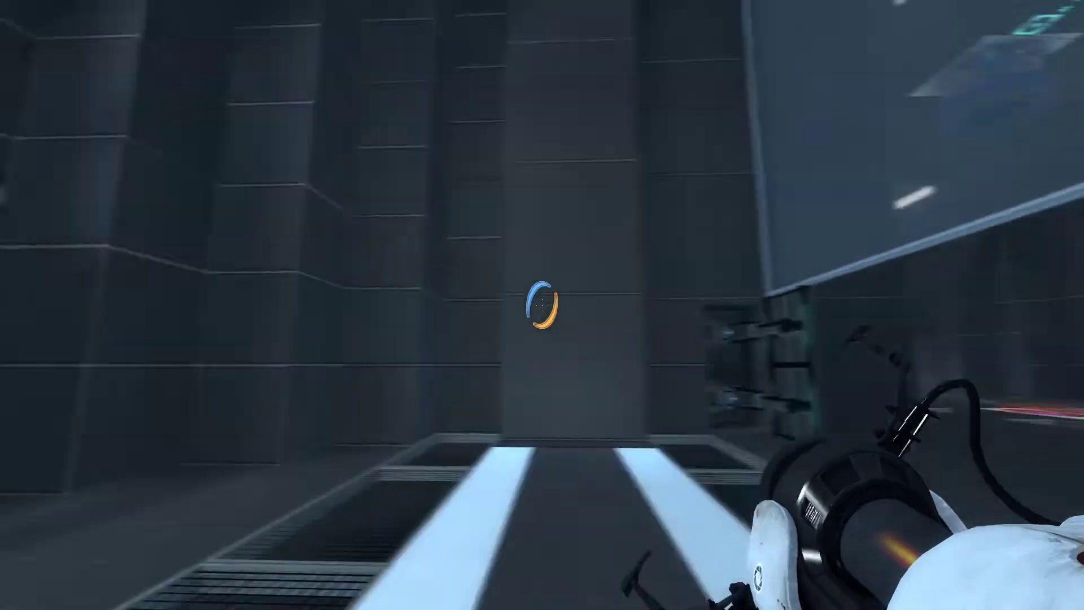
pyautogui.press('w')
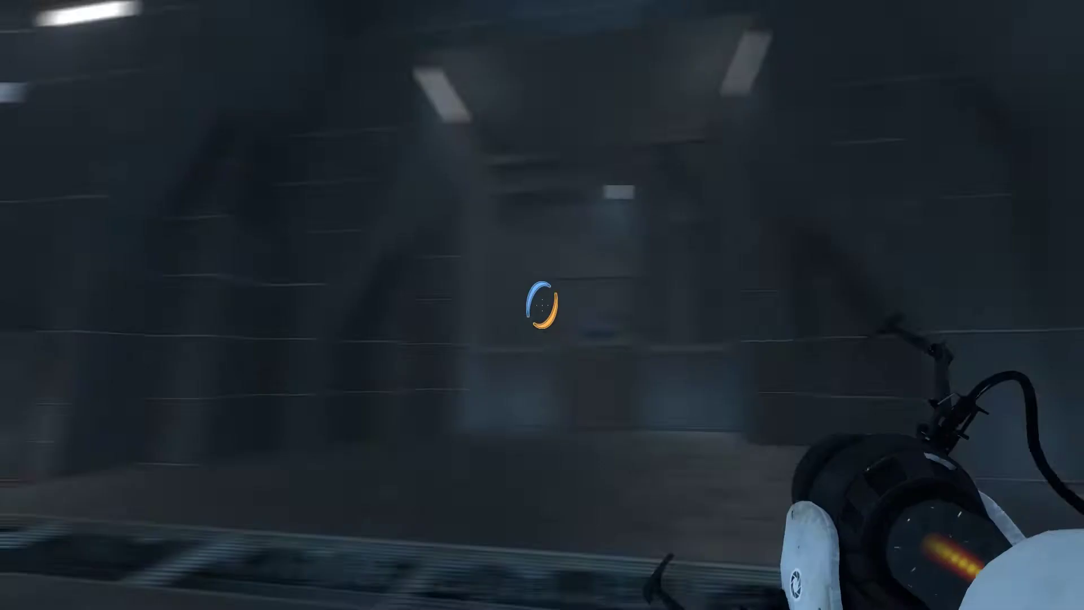
pyautogui.press('w')
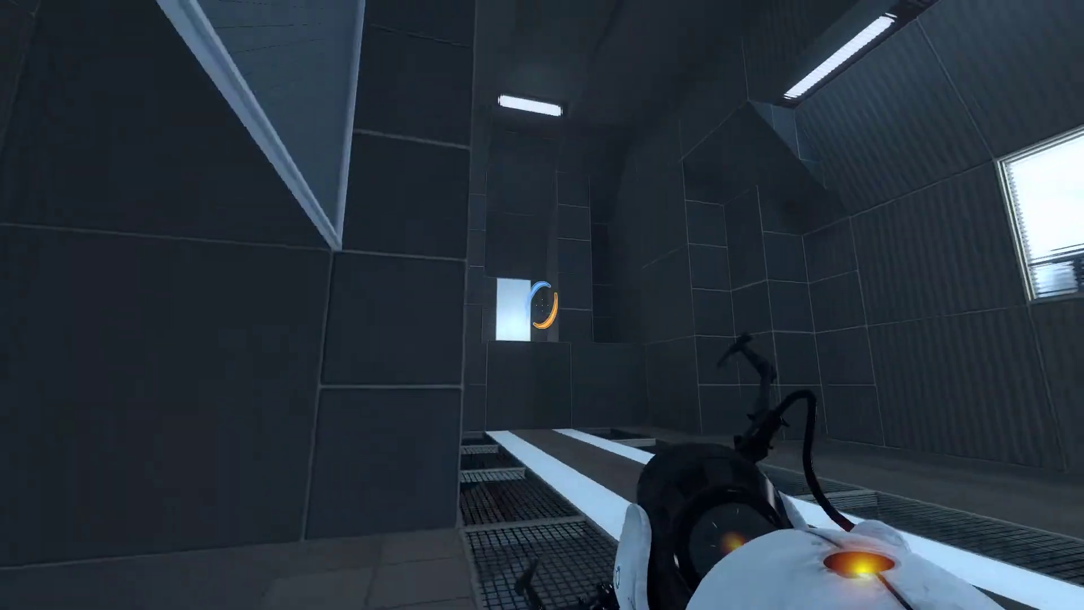
# Step: Place a blue portal on the white wall panel, fall through the orange floor portal, and walk past the pedestal
pyautogui.click(542, 306)
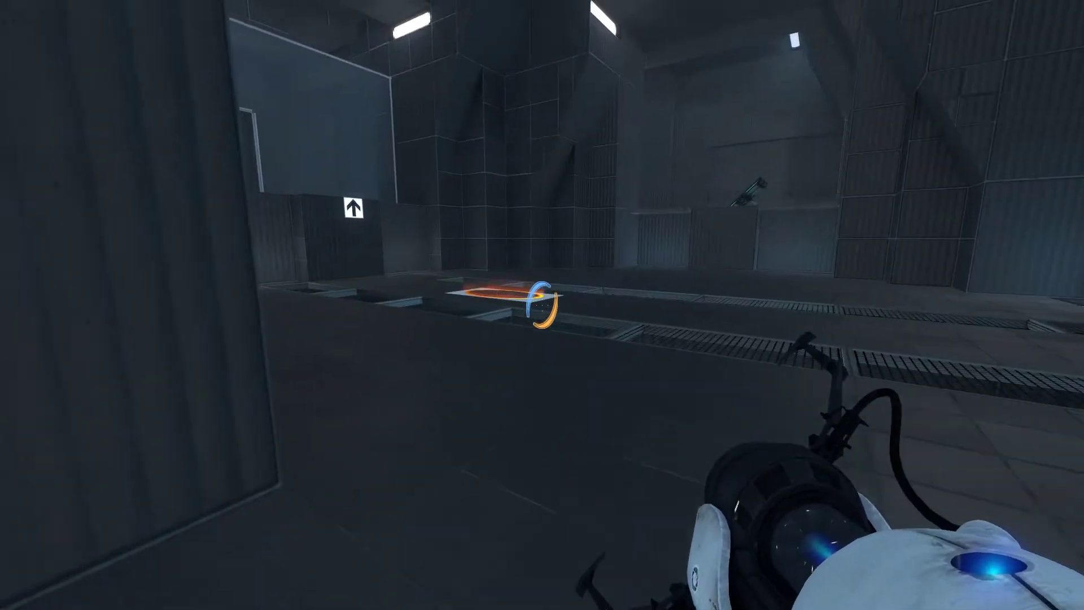
pyautogui.press('w')
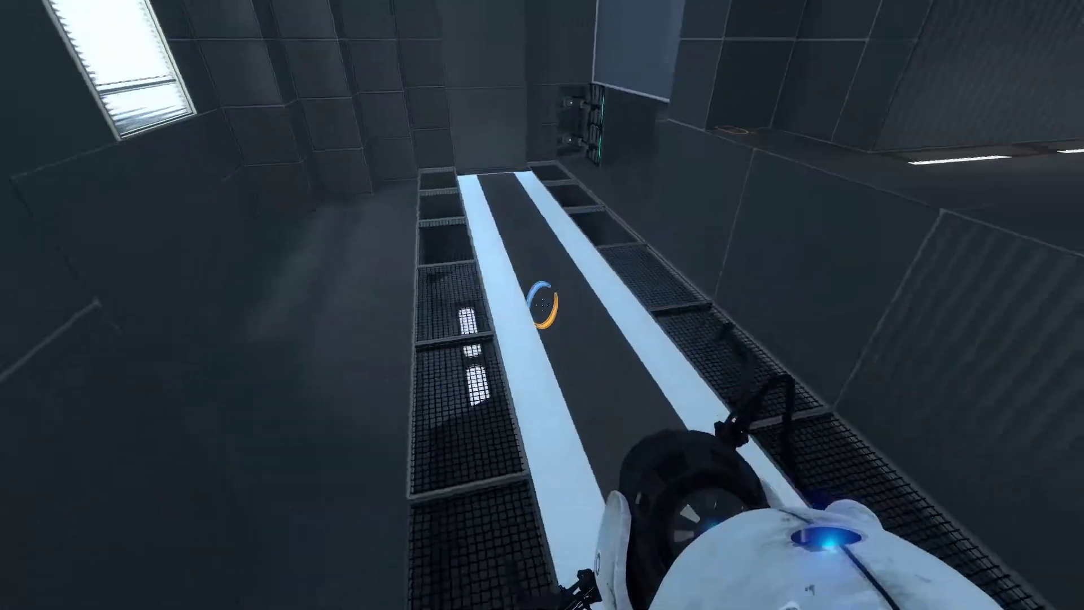
pyautogui.press('w')
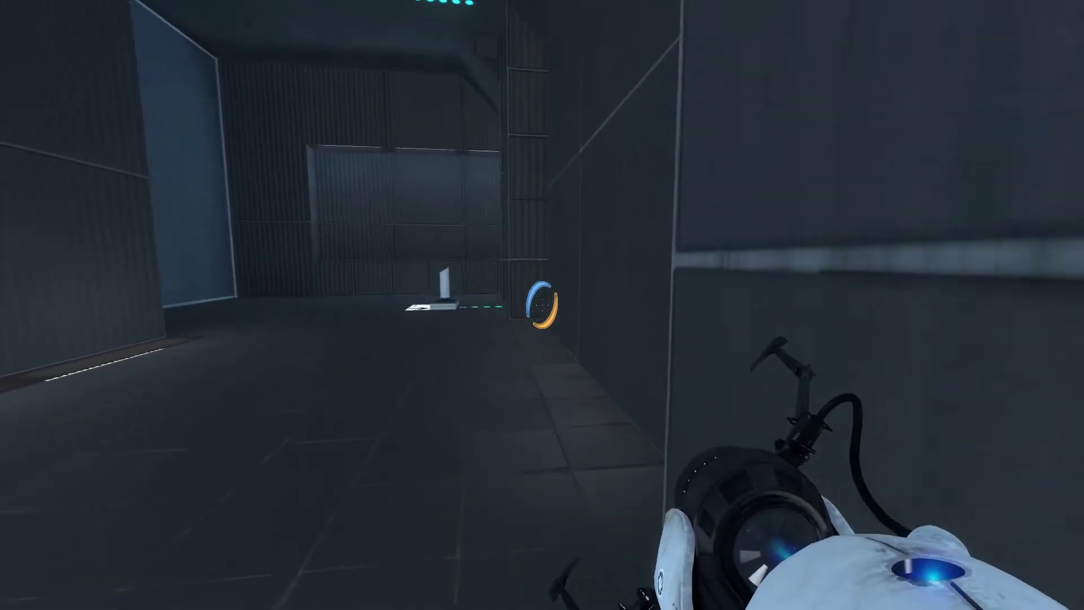
pyautogui.press('w')
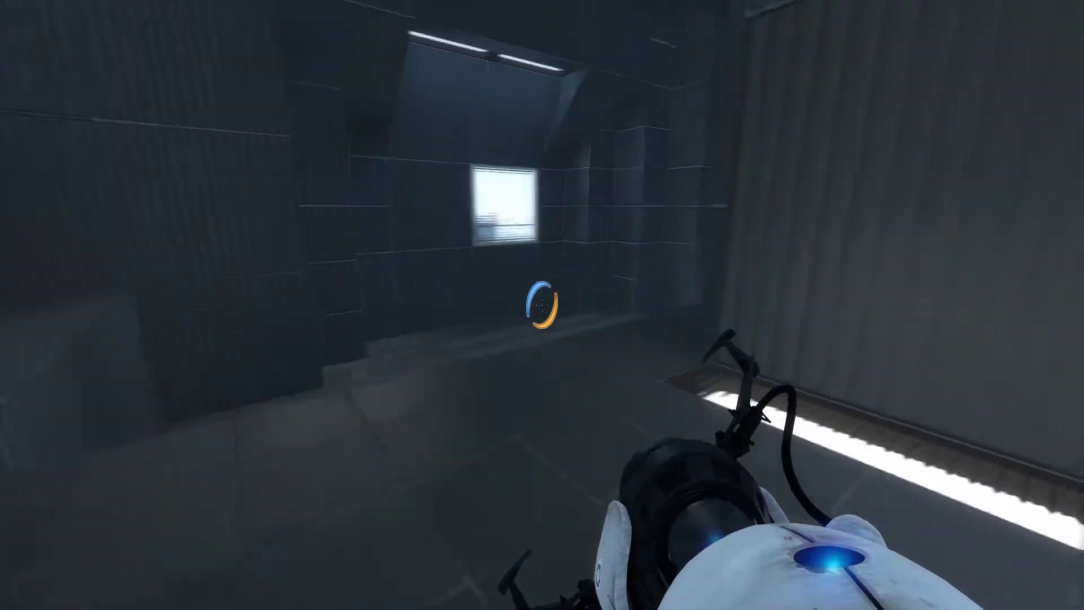
pyautogui.press('w')
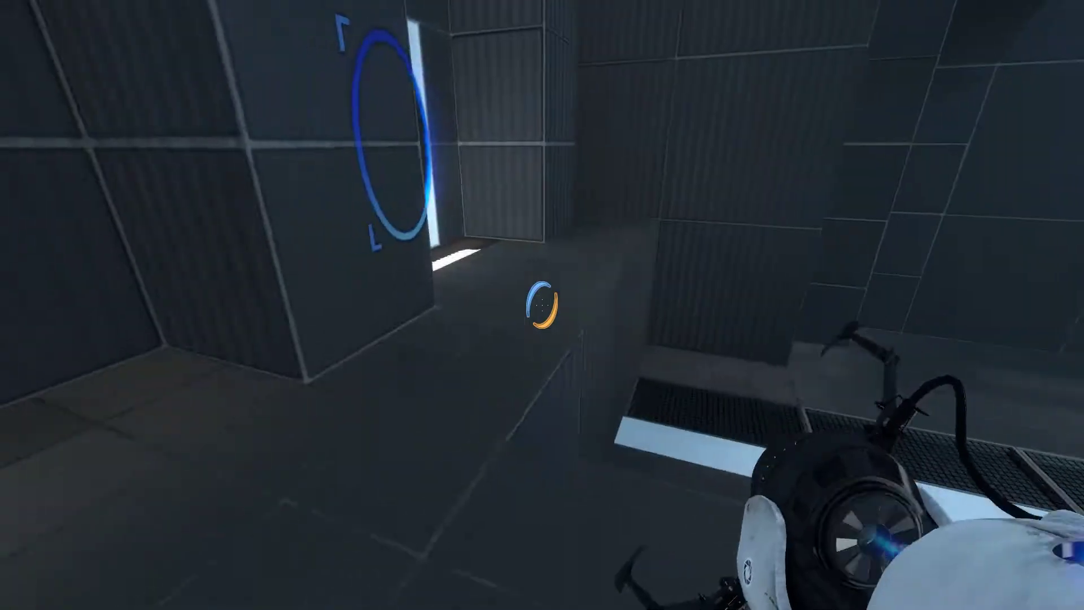
# Step: Cross the blue-gel walkway toward the portal wall and enter the room past the glass wall
pyautogui.press('w')
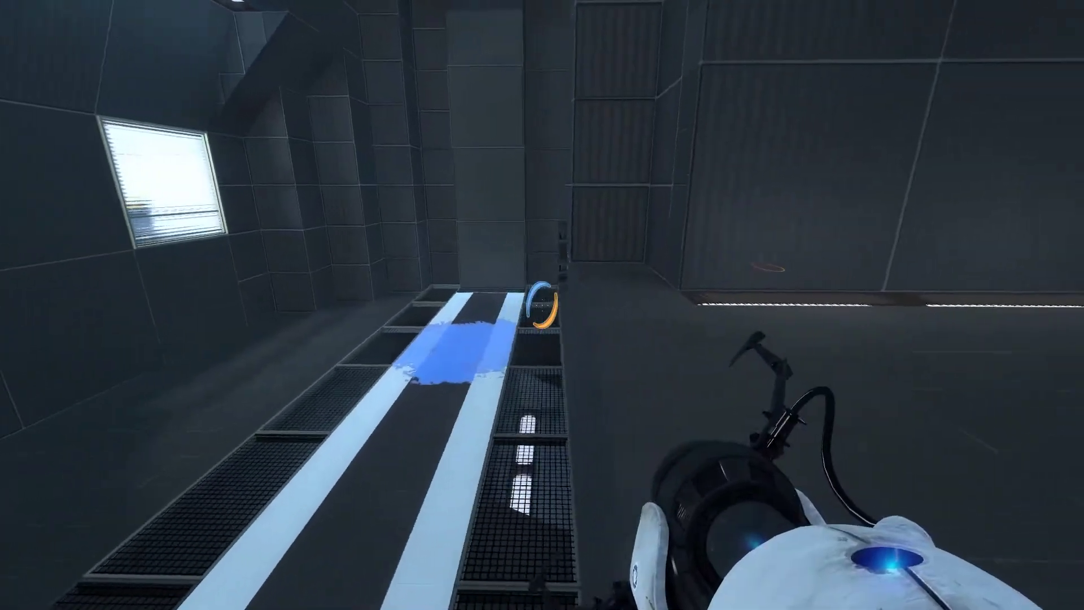
pyautogui.press('w')
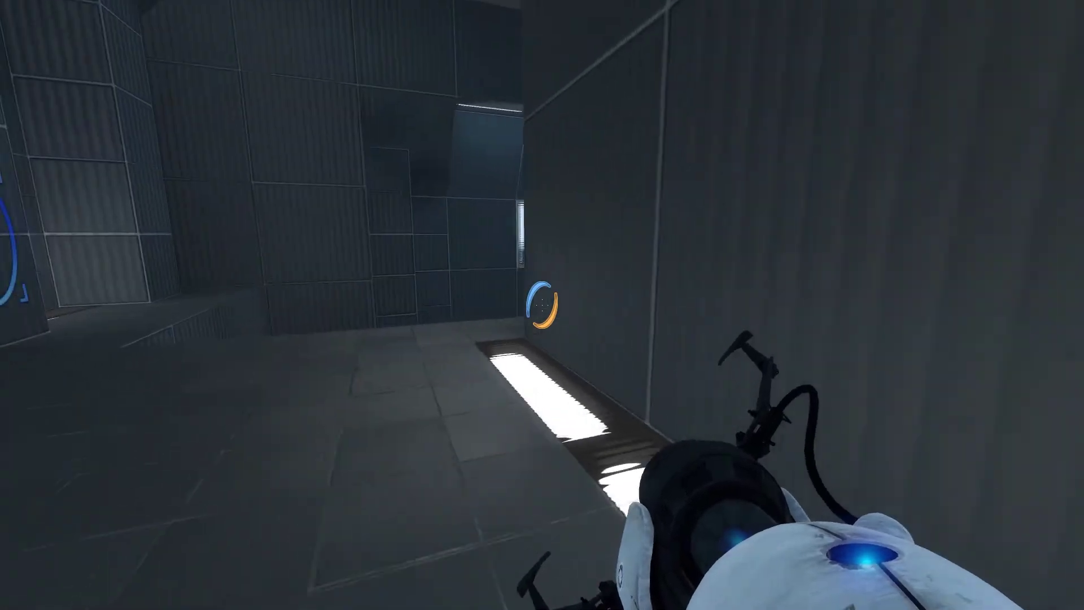
pyautogui.press('w')
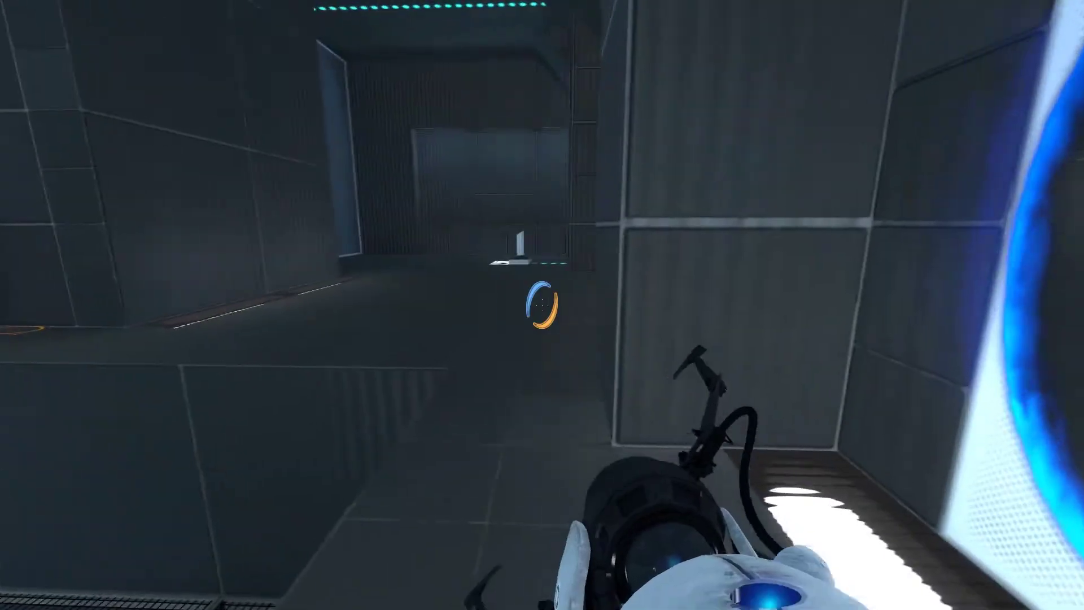
pyautogui.press('w')
pyautogui.press('w')
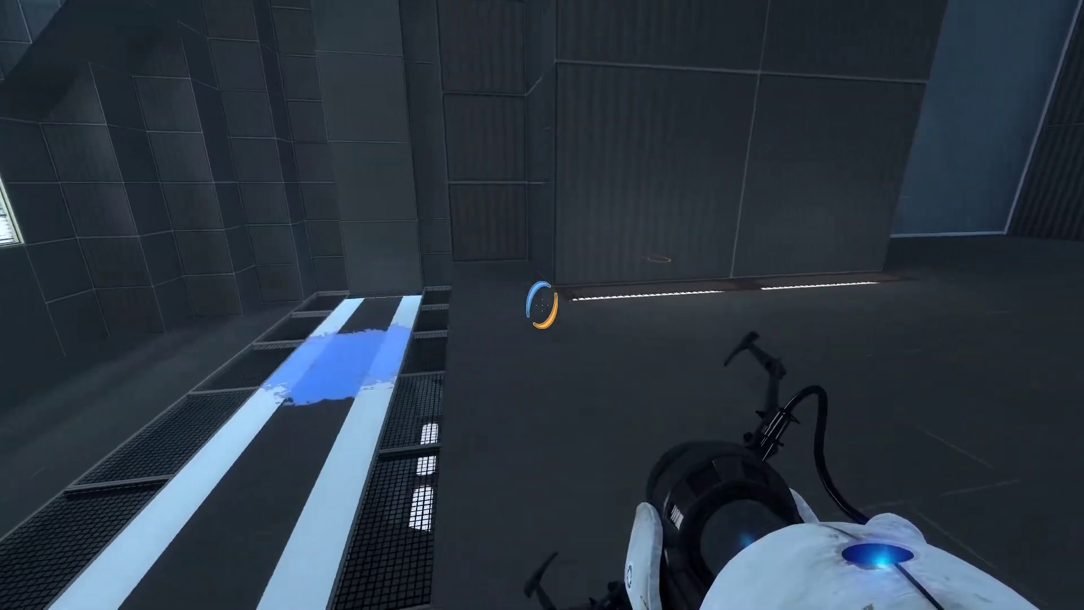
pyautogui.press('w')
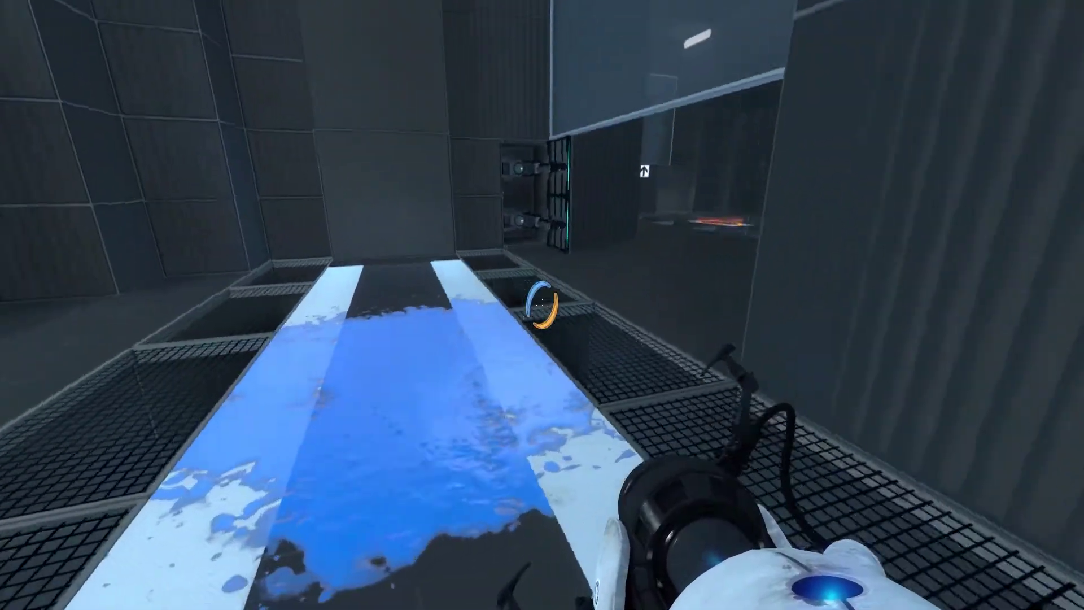
pyautogui.press('w')
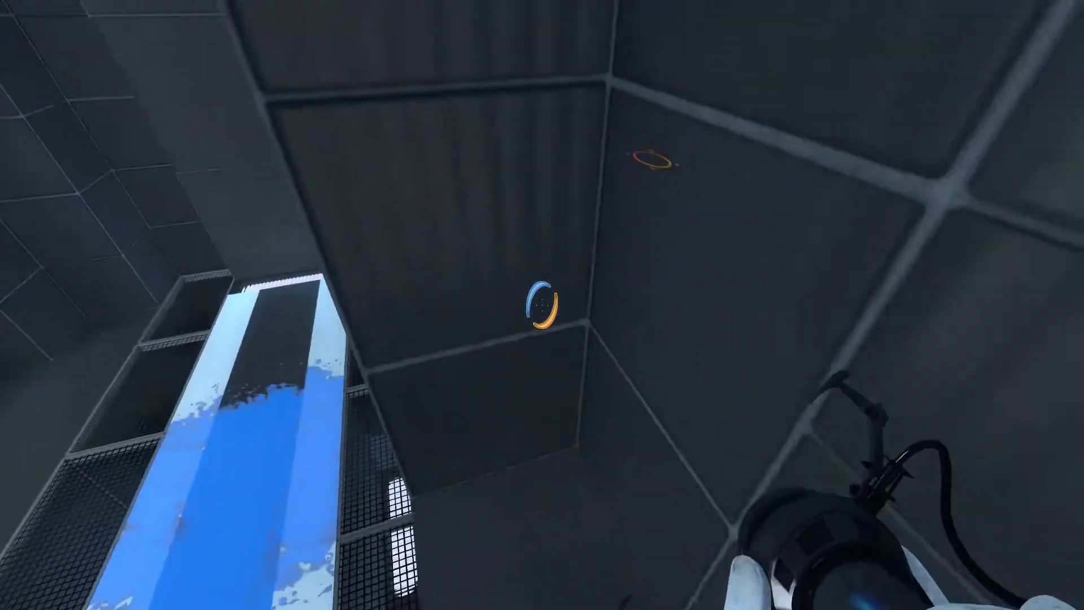
pyautogui.press('w')
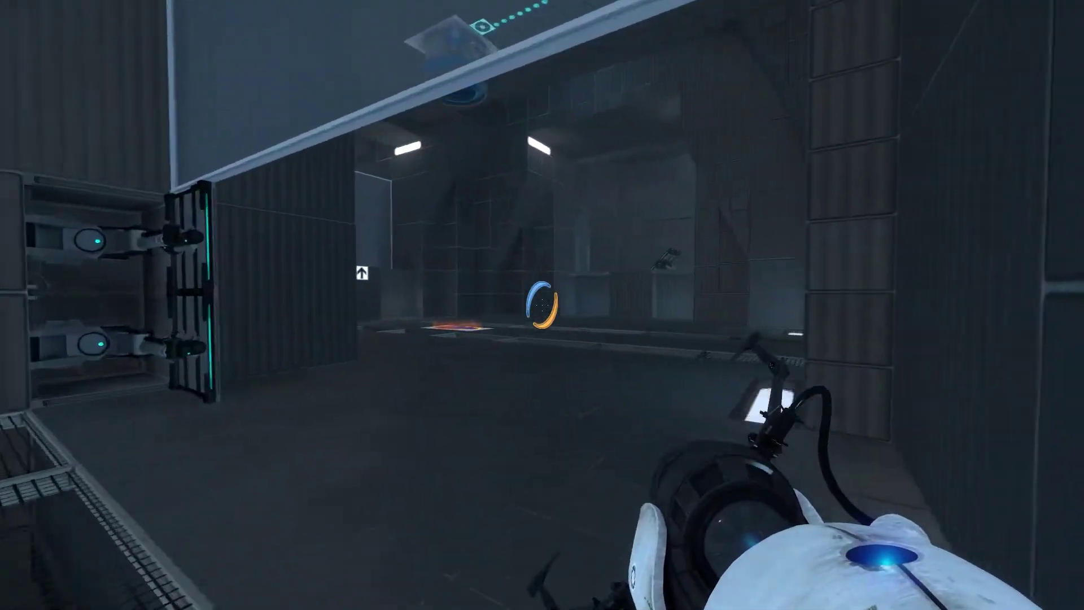
# Step: Walk past the blue light bridge into the darker corridor and activate the pedestal button
pyautogui.press('w')
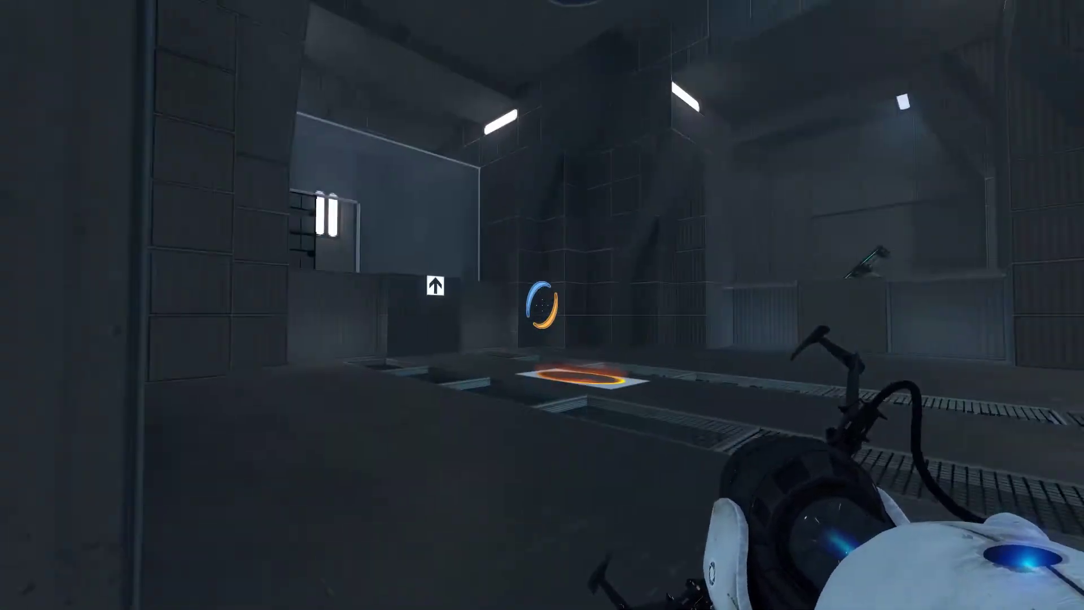
pyautogui.press('w')
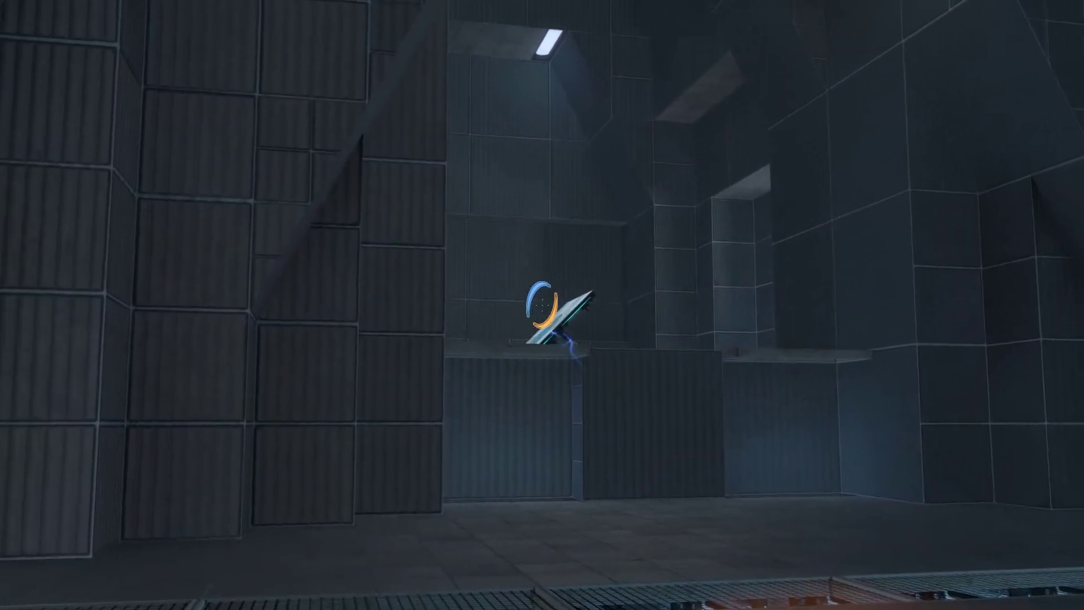
pyautogui.press('s')
pyautogui.press('w')
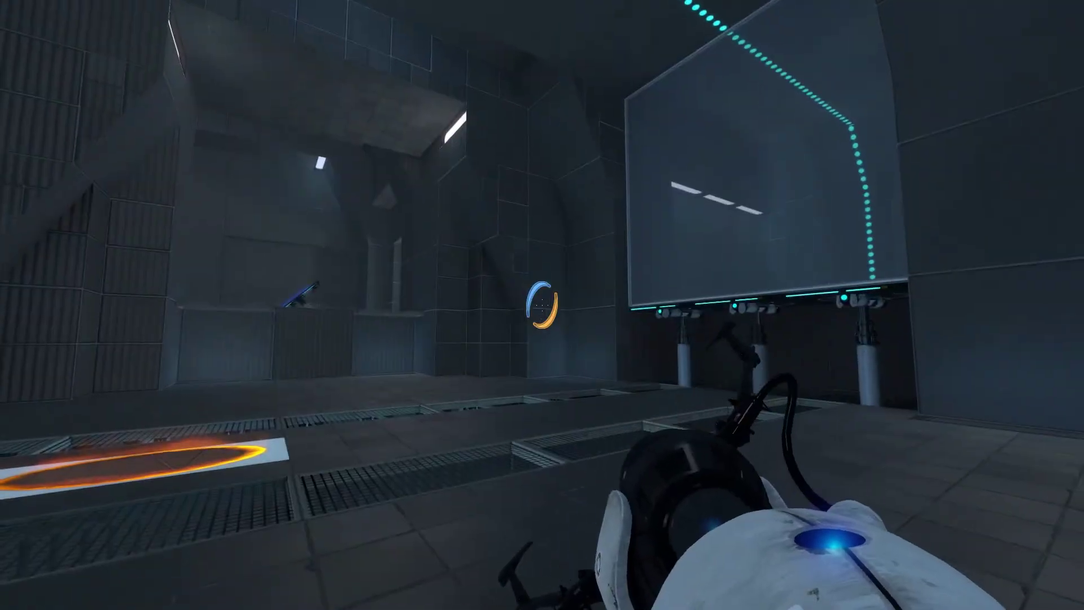
pyautogui.press('w')
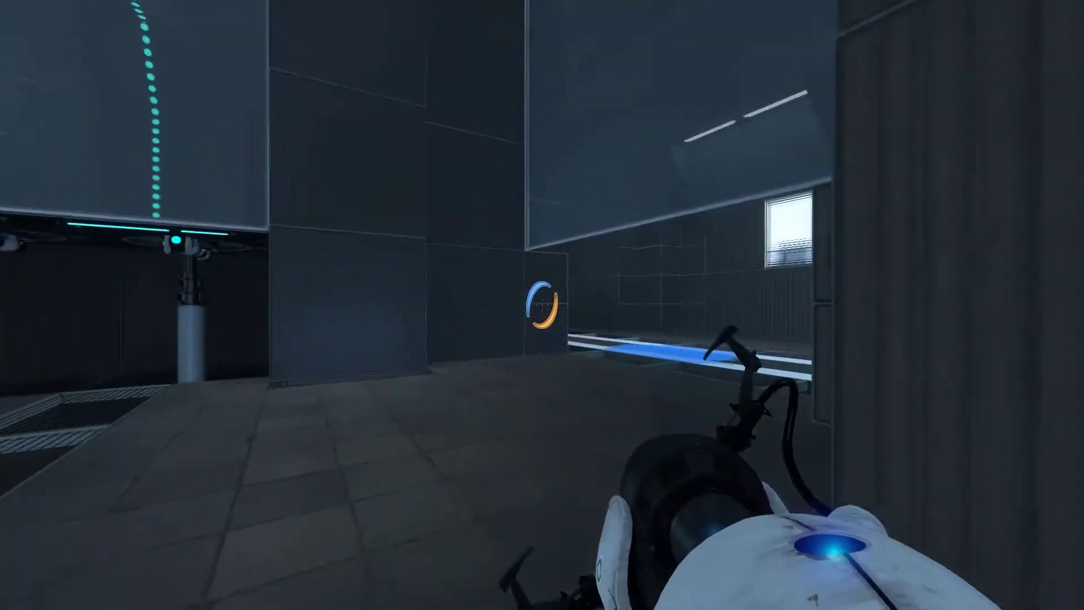
pyautogui.press('w')
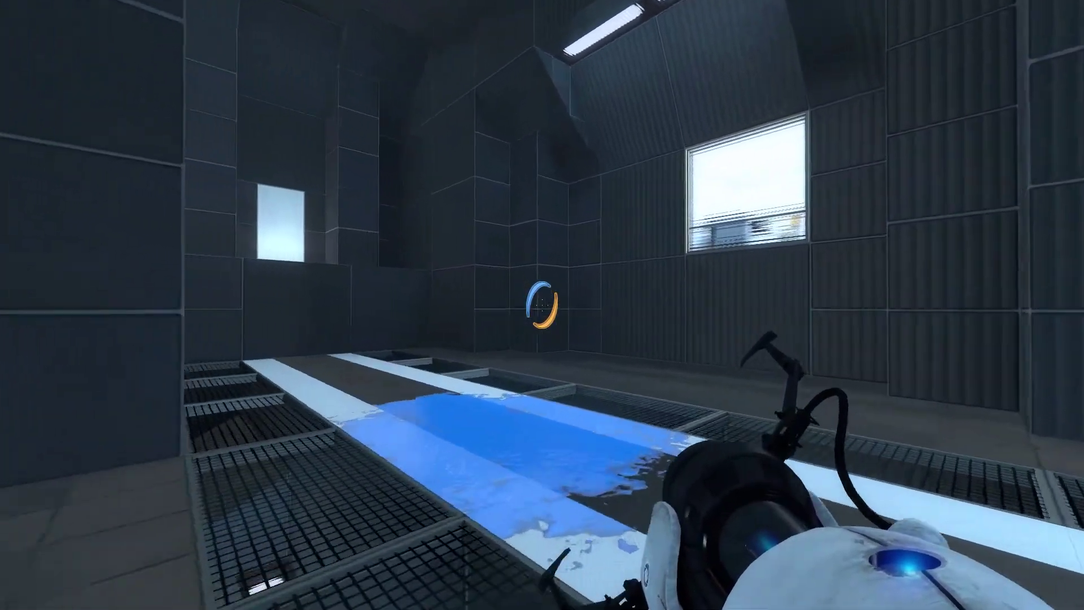
pyautogui.press('w')
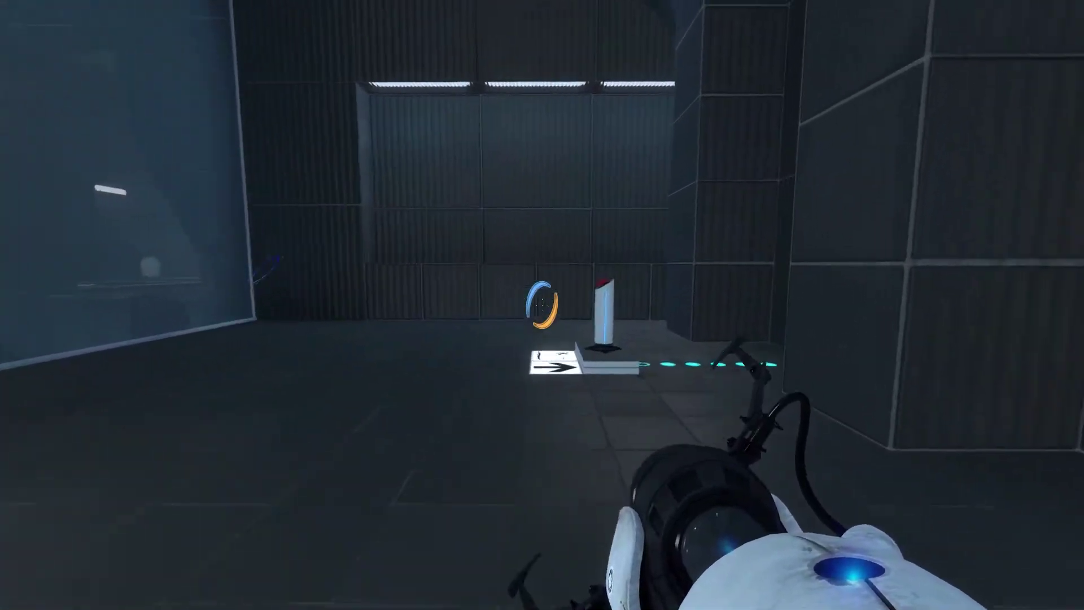
pyautogui.press('w')
pyautogui.press('e')
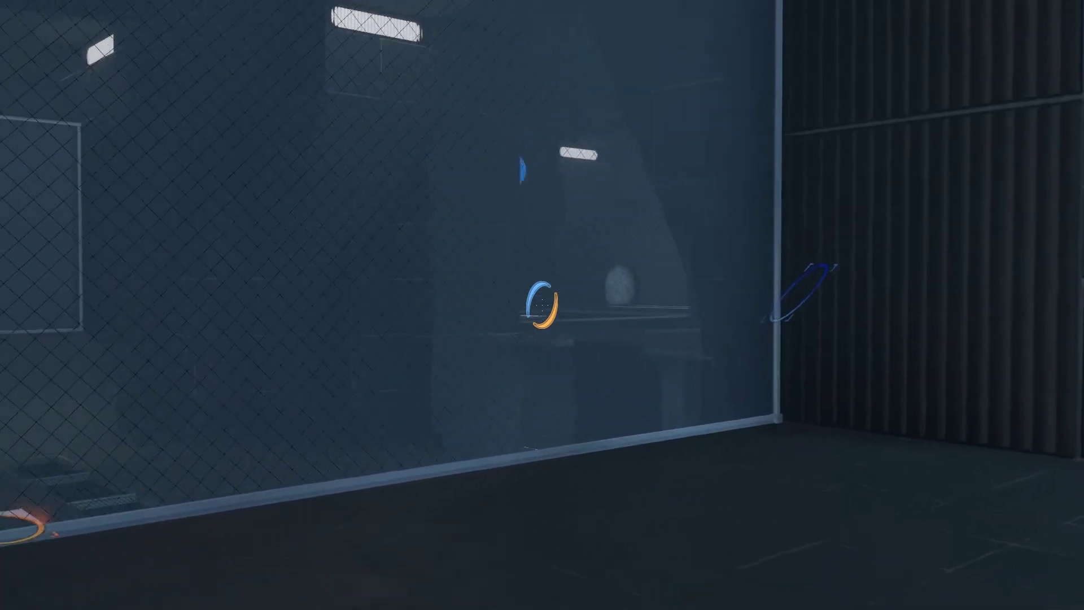
# Step: Return past the blue gel and through the orange floor portal to the upper gel room
pyautogui.press('w')
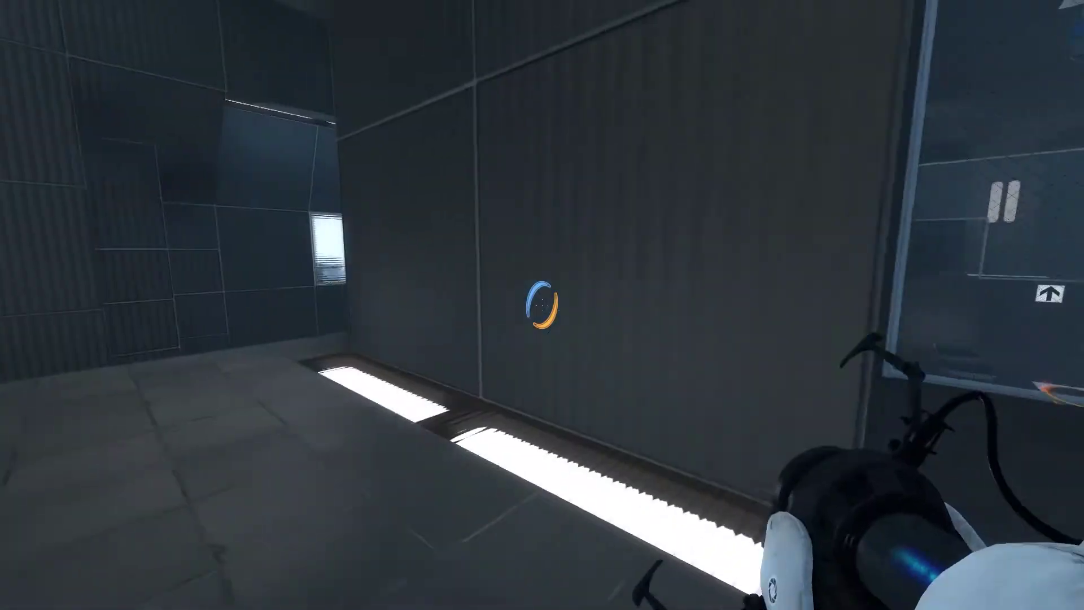
pyautogui.press('w')
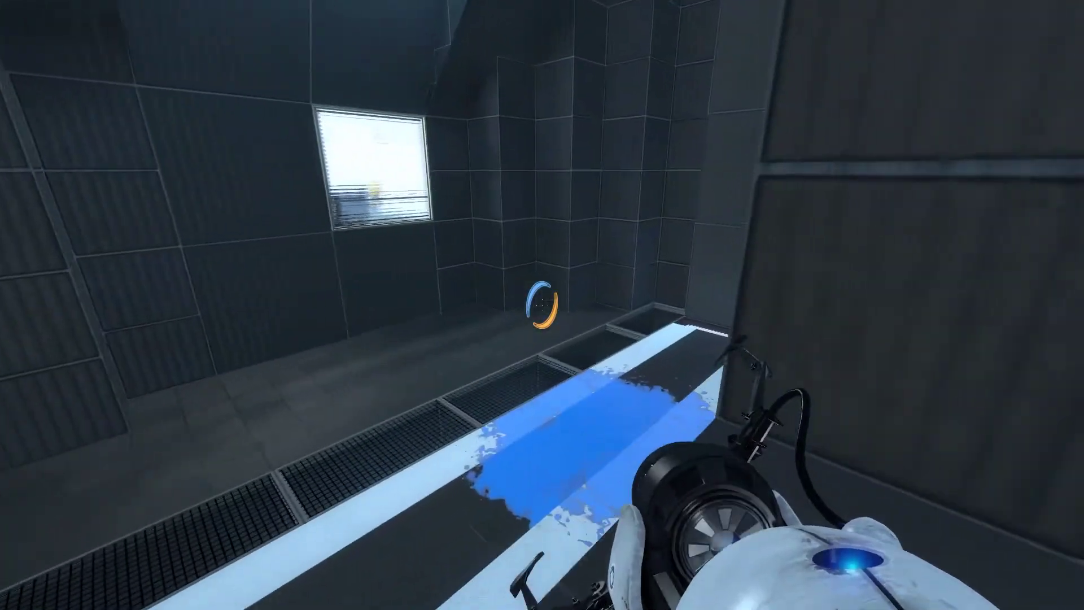
pyautogui.press('w')
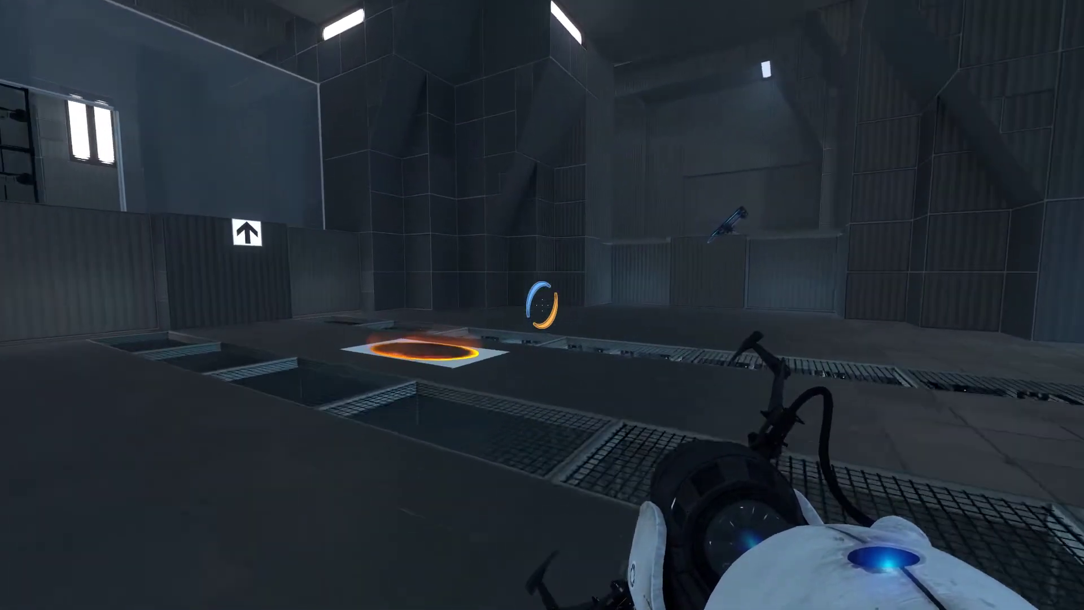
pyautogui.press('w')
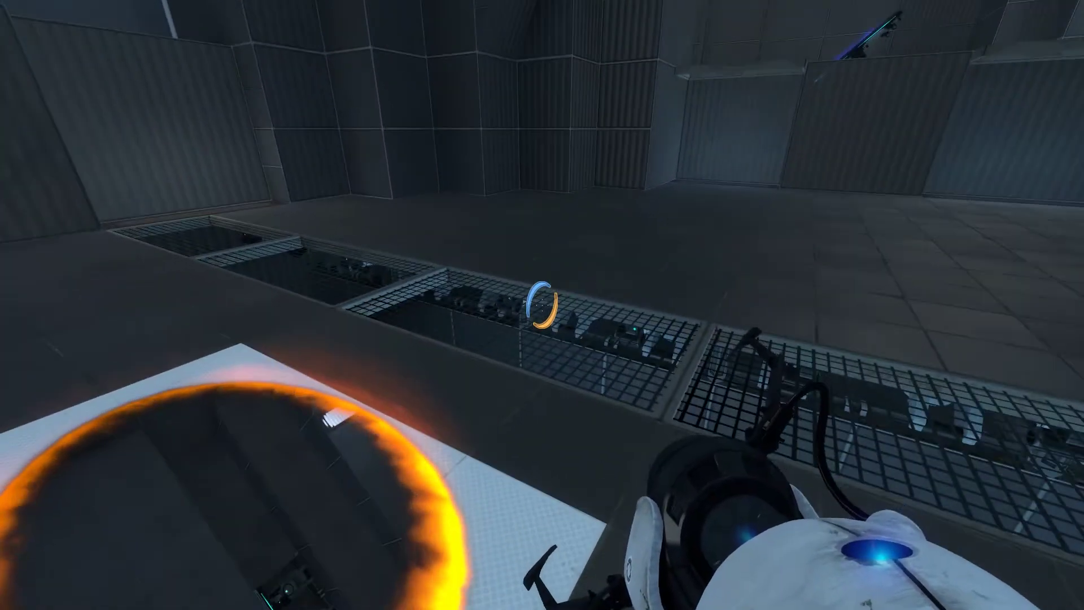
pyautogui.press('w')
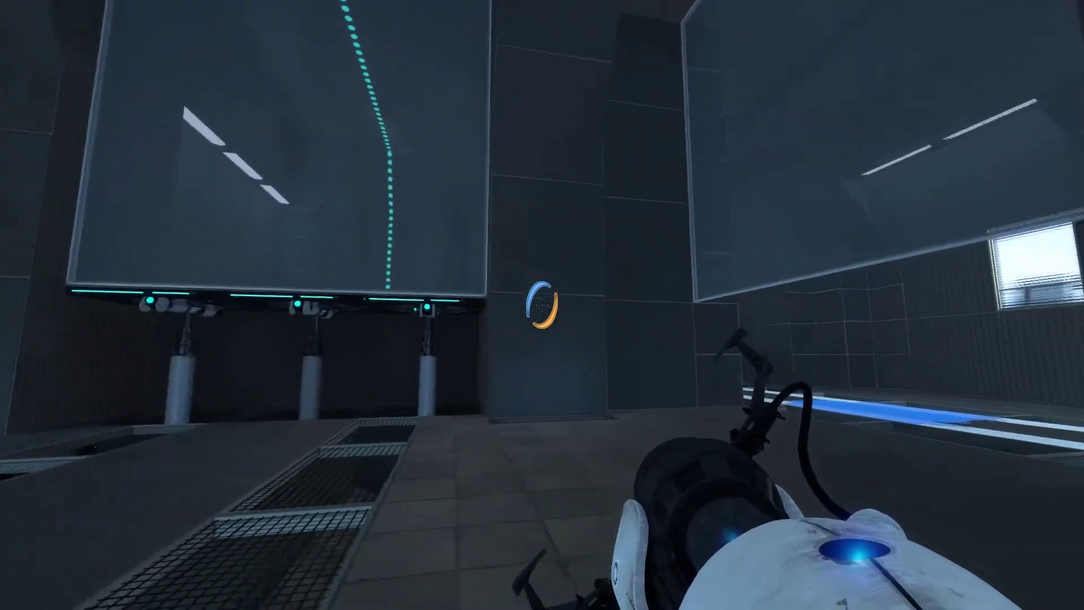
pyautogui.press('w')
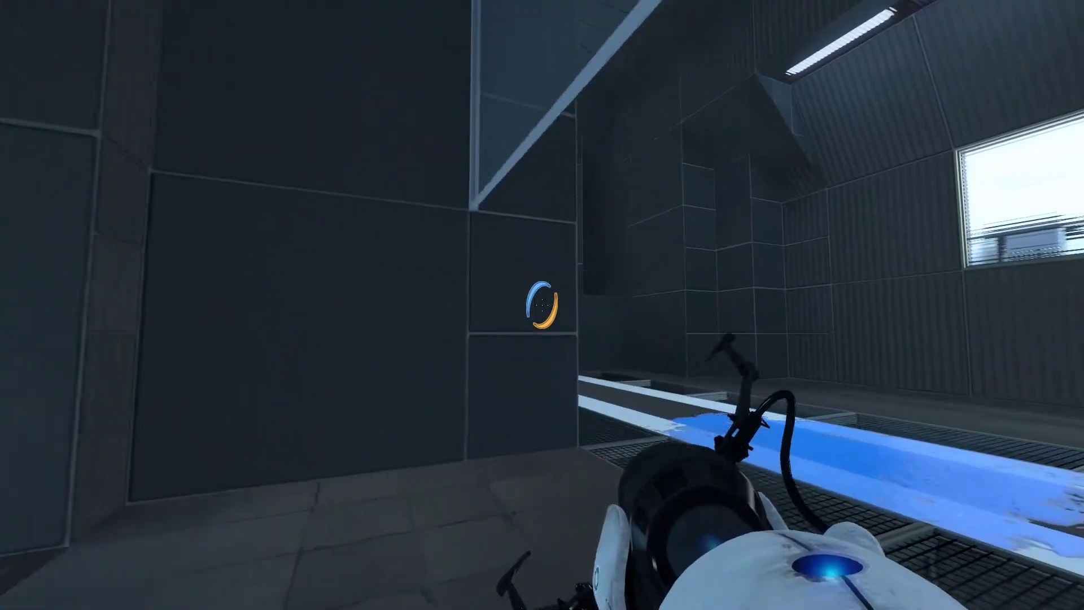
pyautogui.press('w')
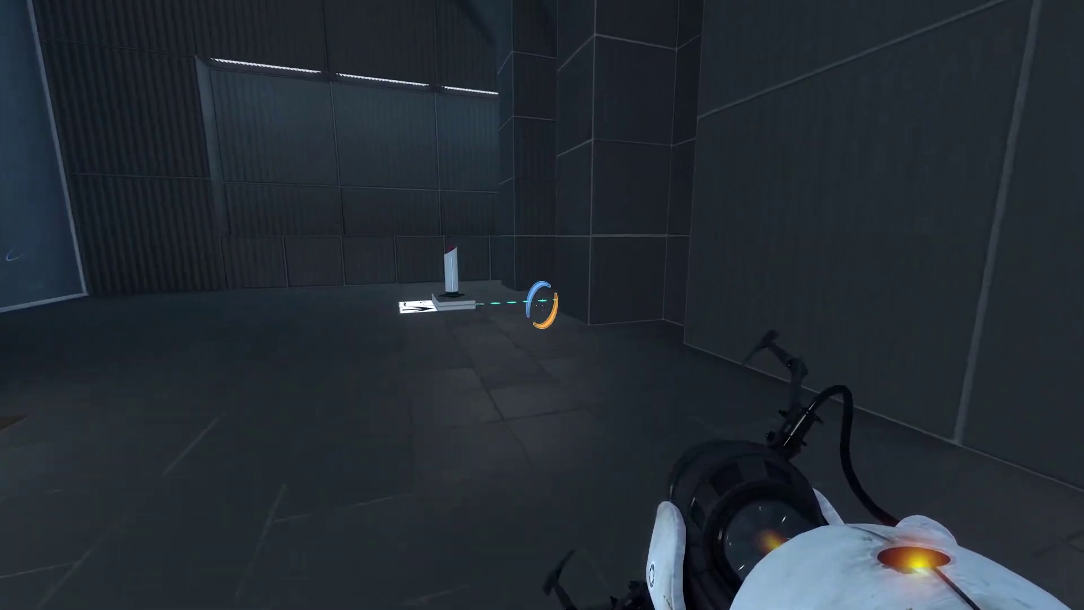
pyautogui.press('w')
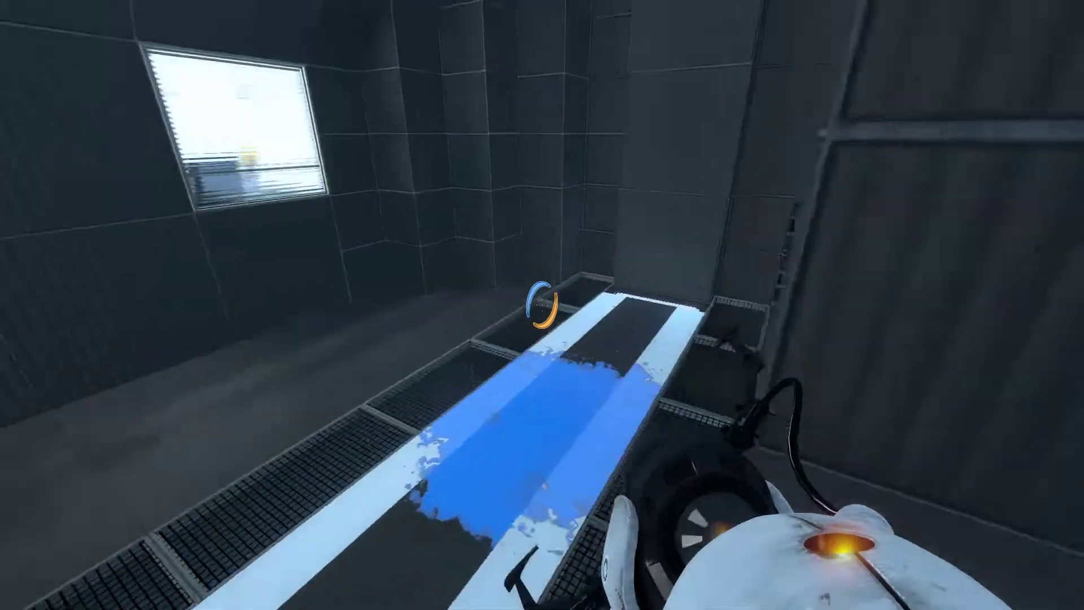
# Step: Bounce on the blue gel over the grates and reach the lit white floor panel
pyautogui.press('w')
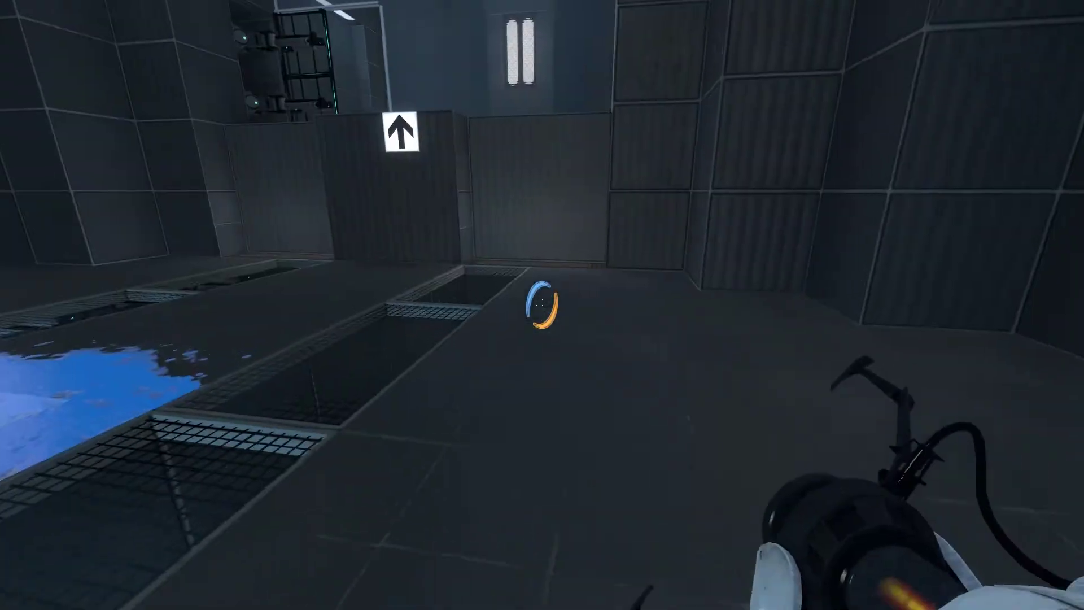
pyautogui.press('w')
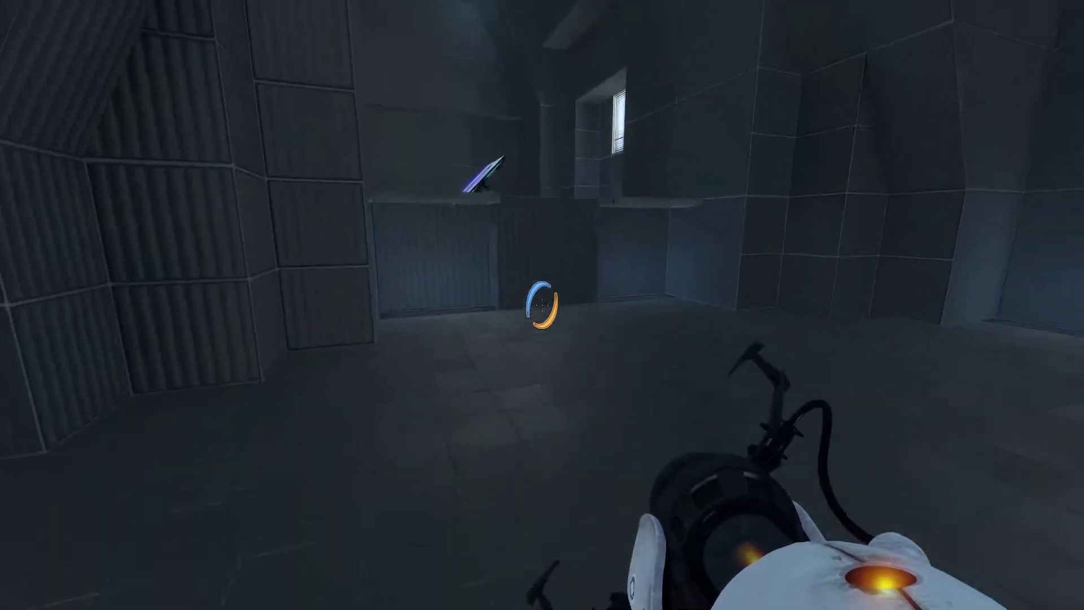
pyautogui.press('w')
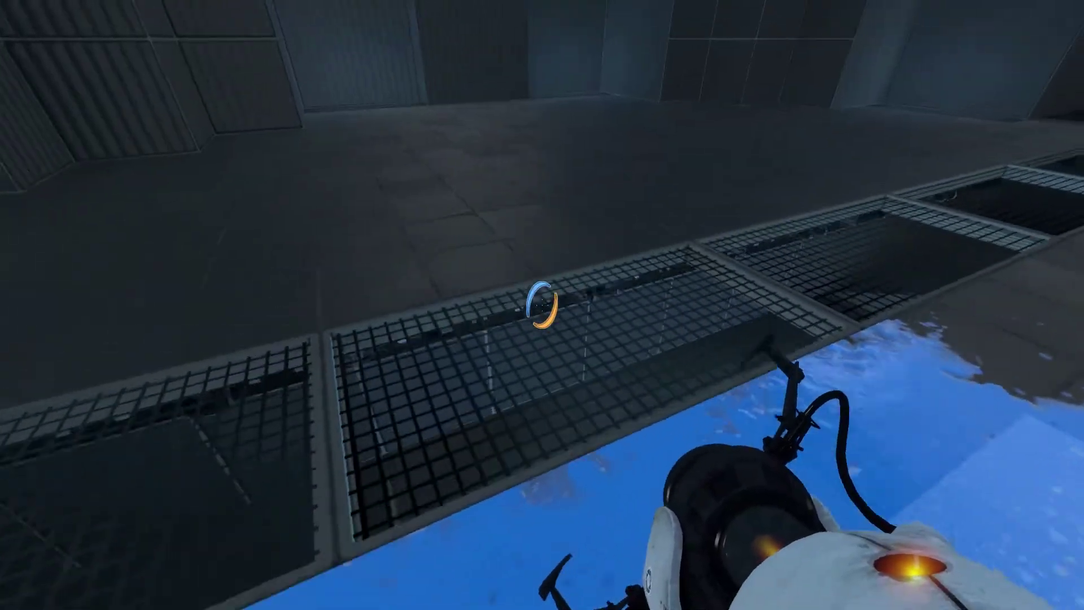
pyautogui.press('w')
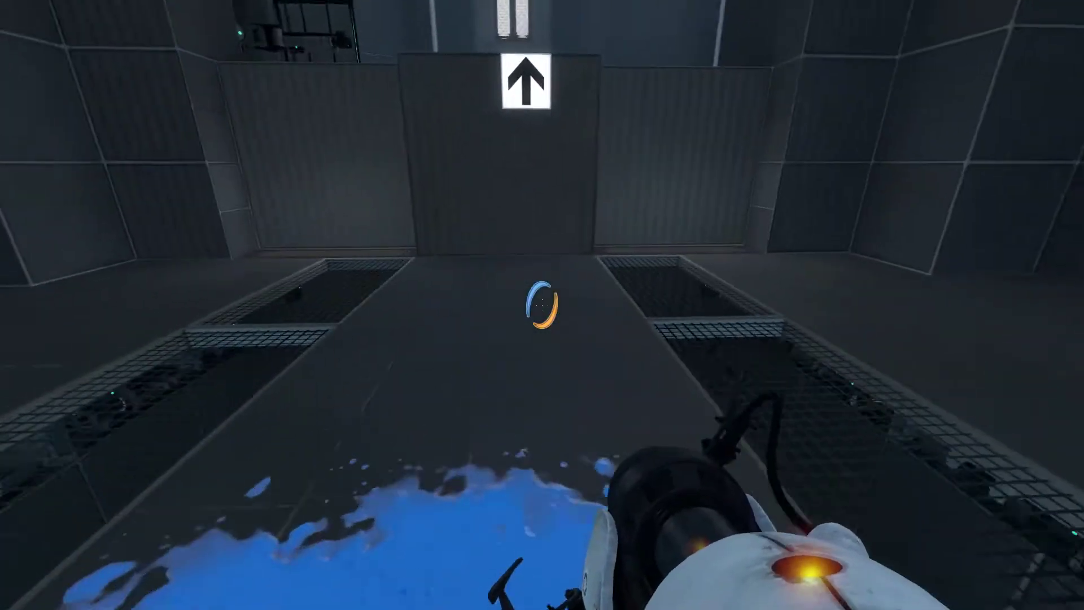
pyautogui.press('w')
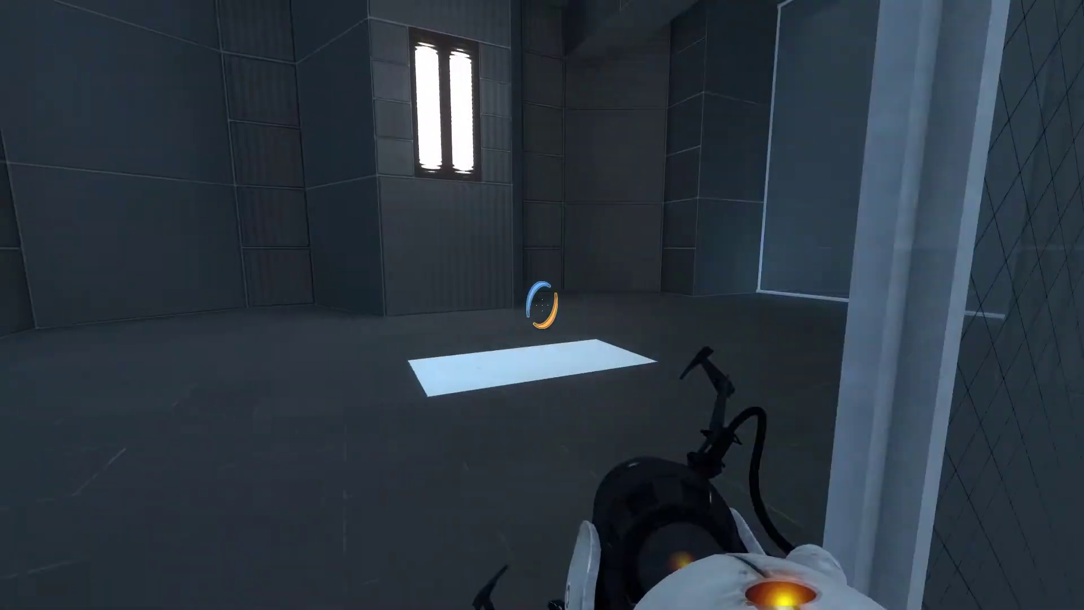
pyautogui.press('w')
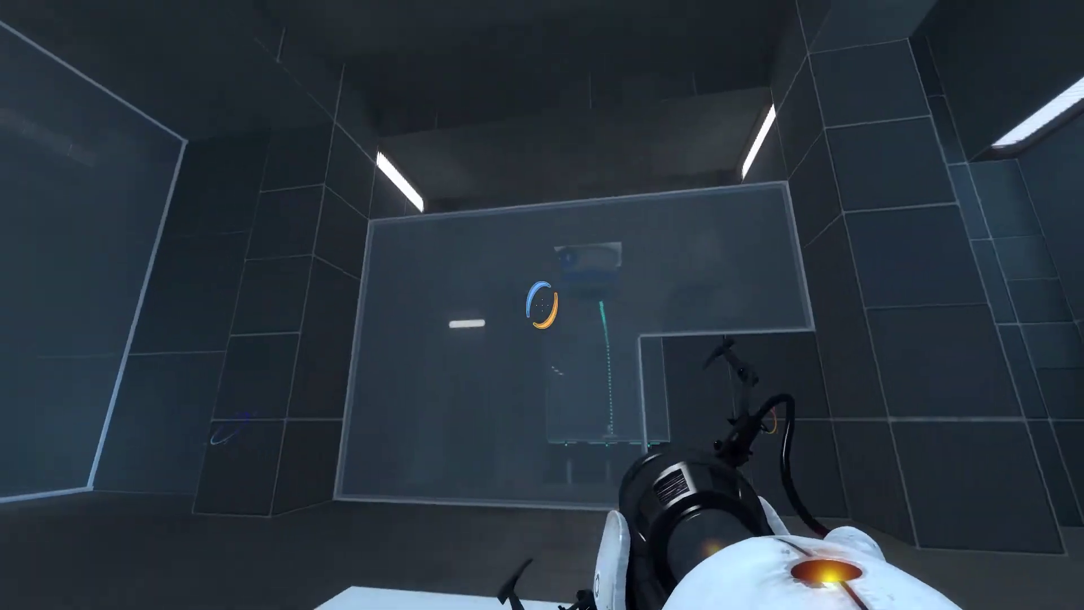
pyautogui.press('w')
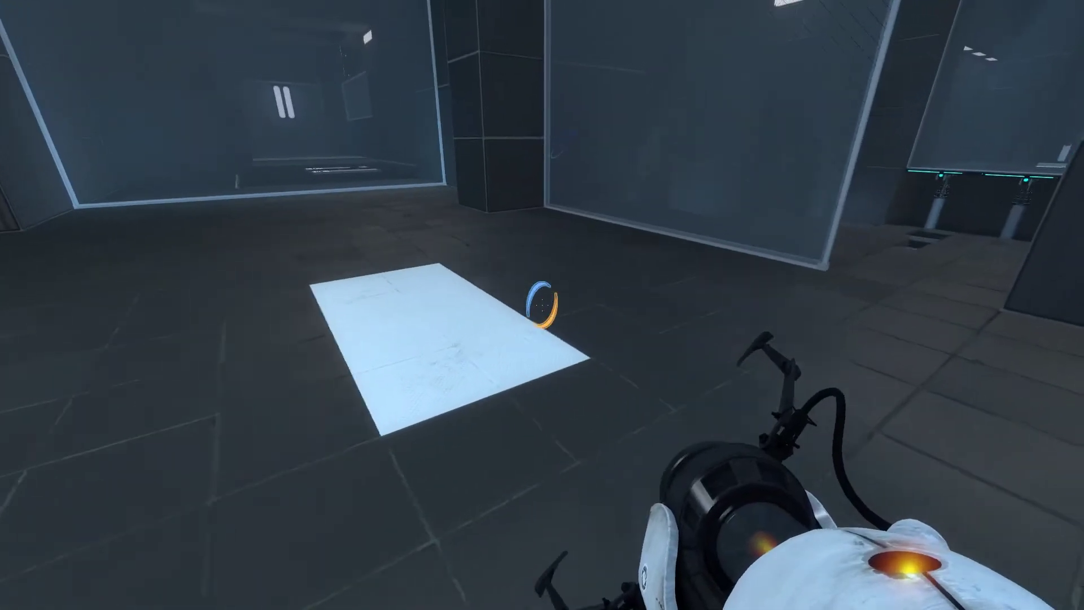
pyautogui.press('w')
pyautogui.press('w')
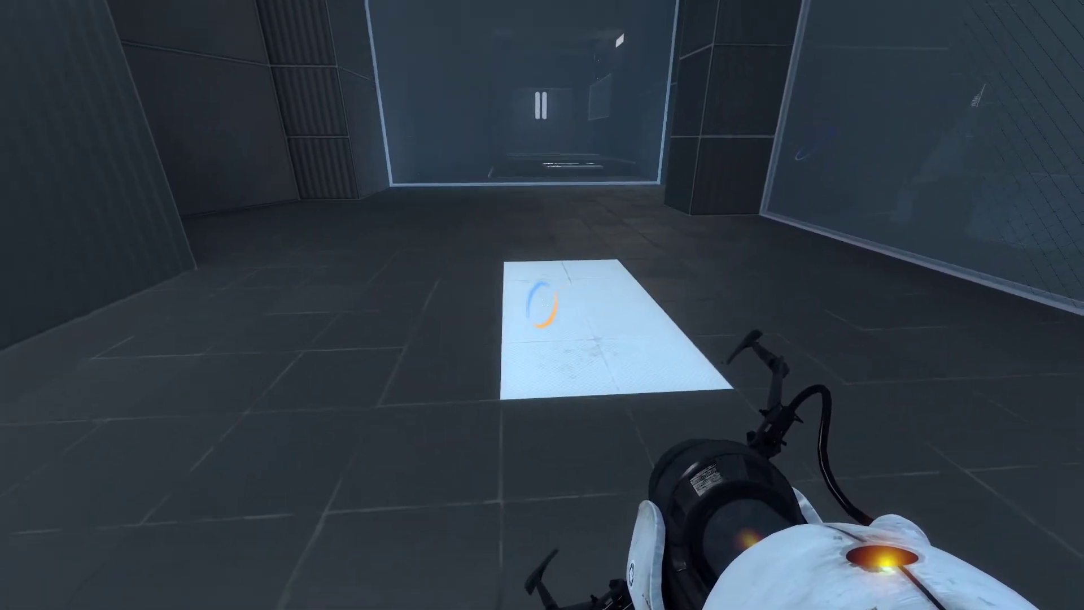
# Step: Place blue portals on the lit floor panel and the floor, and an orange portal on the left wall
pyautogui.click(542, 305)
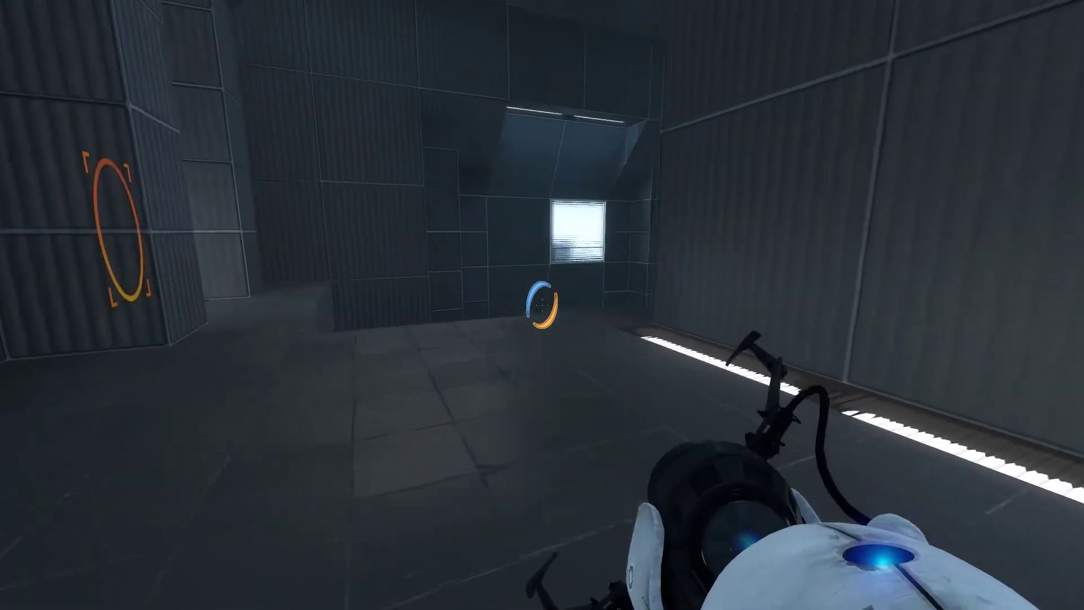
pyautogui.rightClick(543, 304)
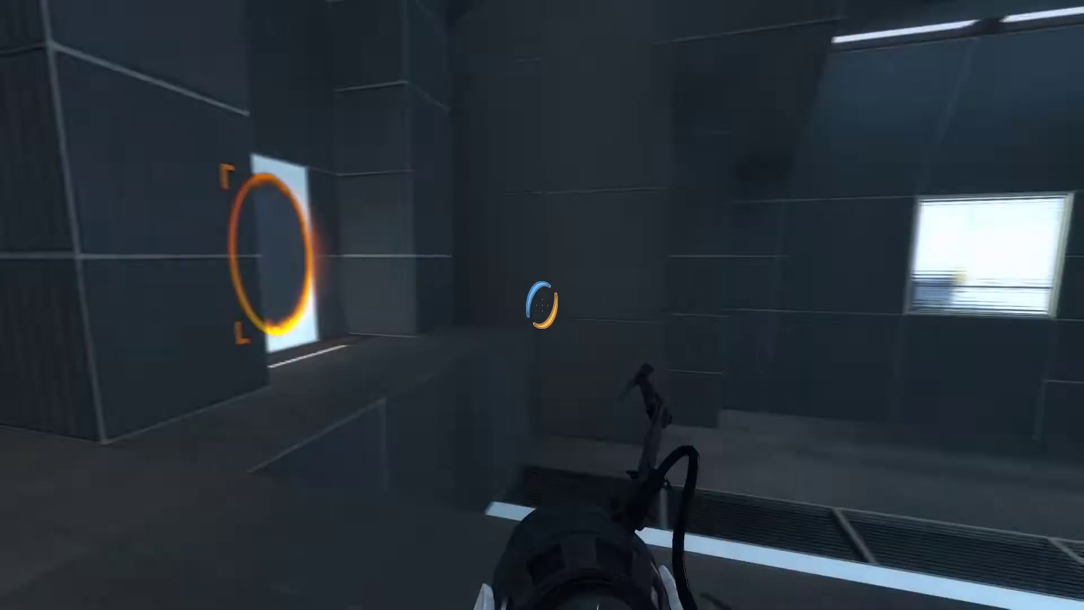
pyautogui.click(542, 305)
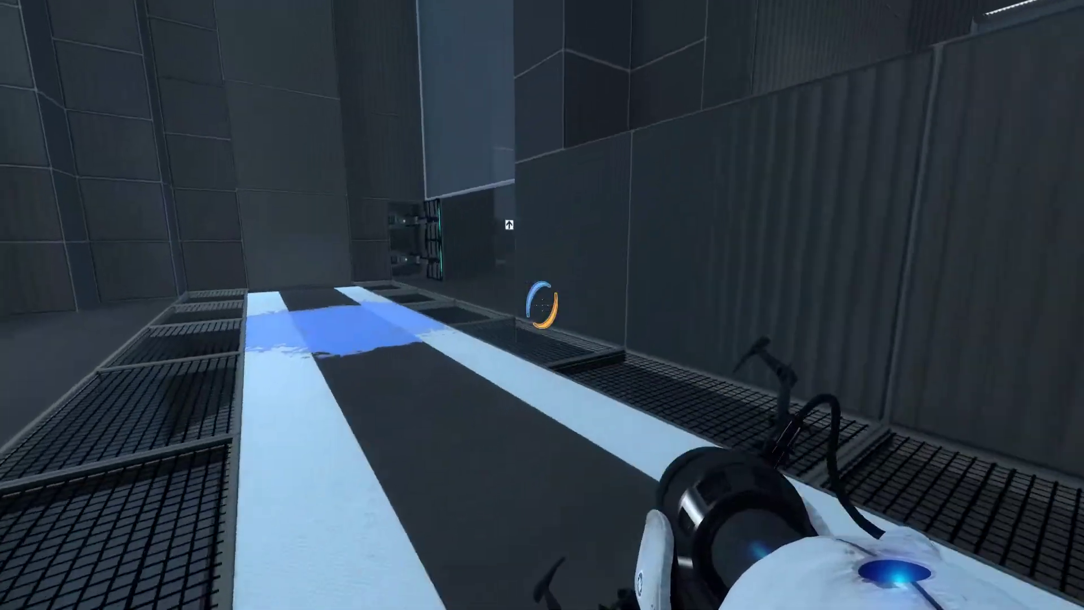
pyautogui.press('w')
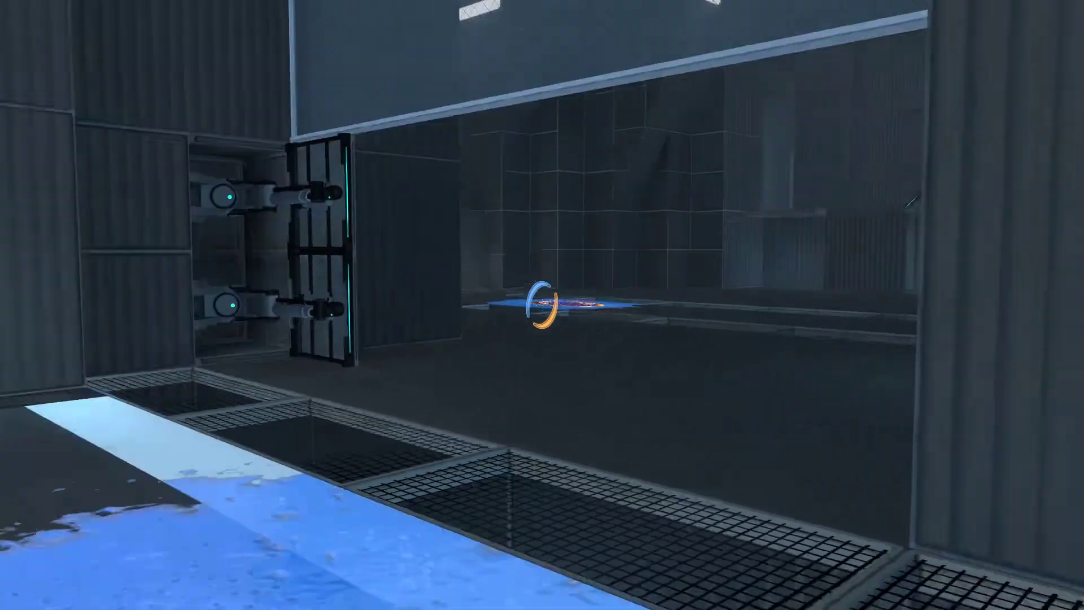
pyautogui.press('w')
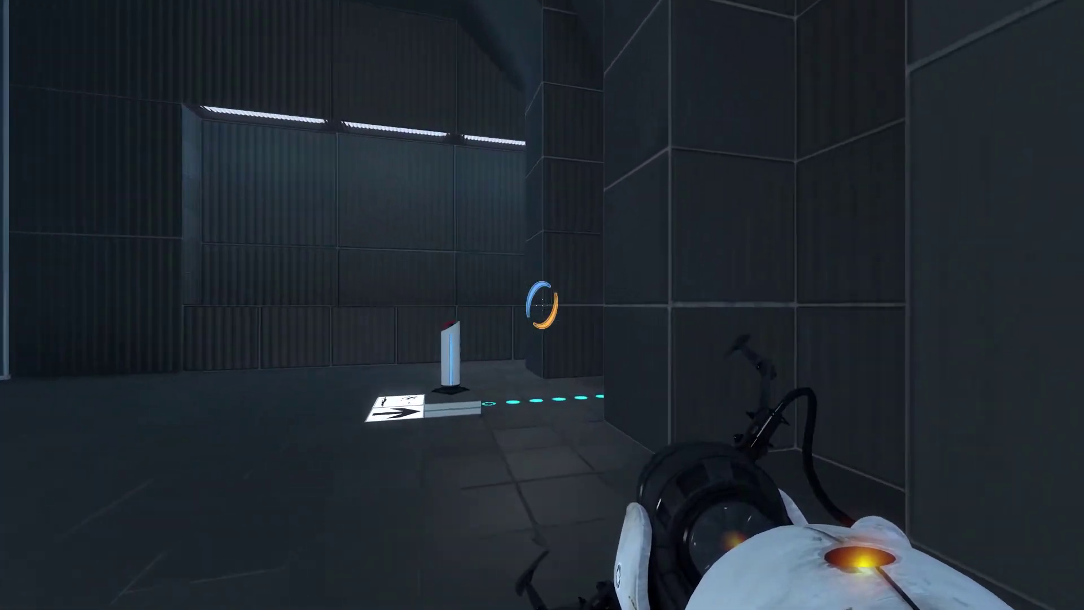
# Step: Walk past the pedestal button to the glass window, then back into the blue-gel room
pyautogui.press('w')
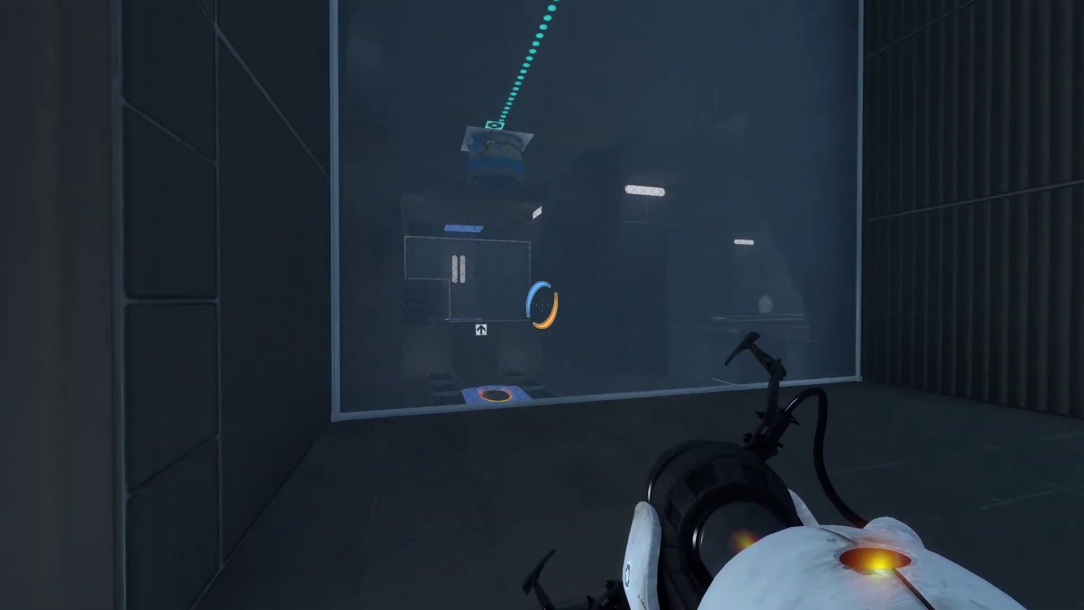
pyautogui.press('w')
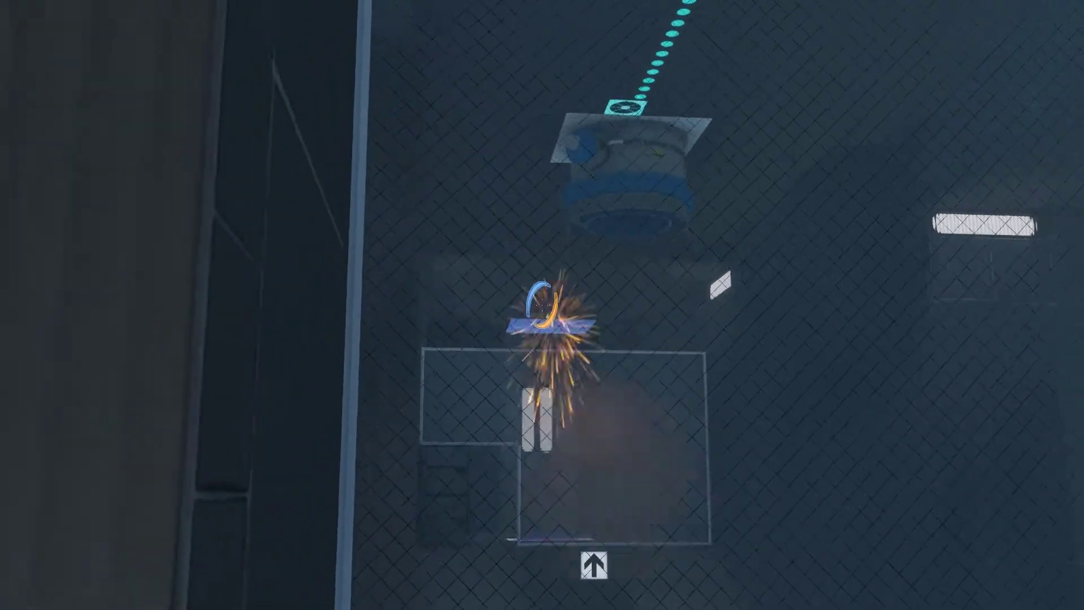
pyautogui.press('s')
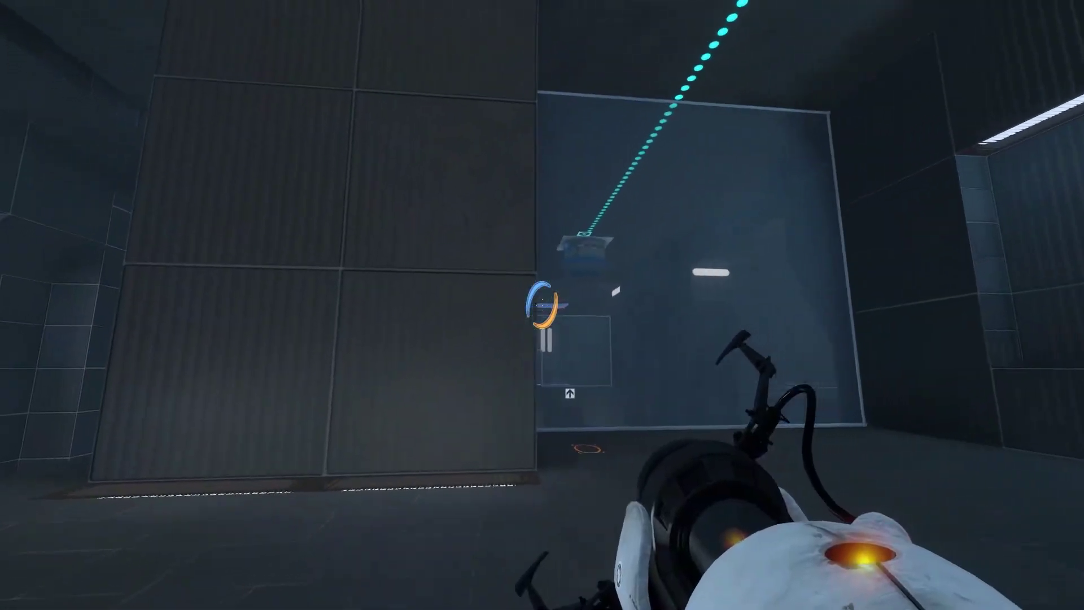
pyautogui.press('w')
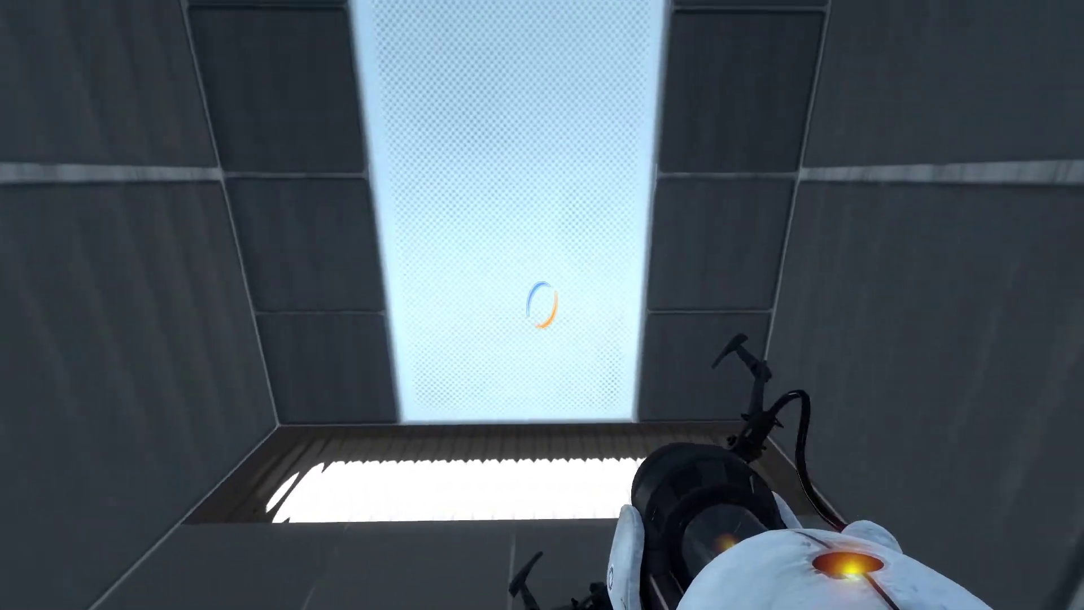
# Step: Put an orange portal on the white ceiling panel and pass through to the blue floor portal
pyautogui.rightClick(542, 305)
pyautogui.press('w')
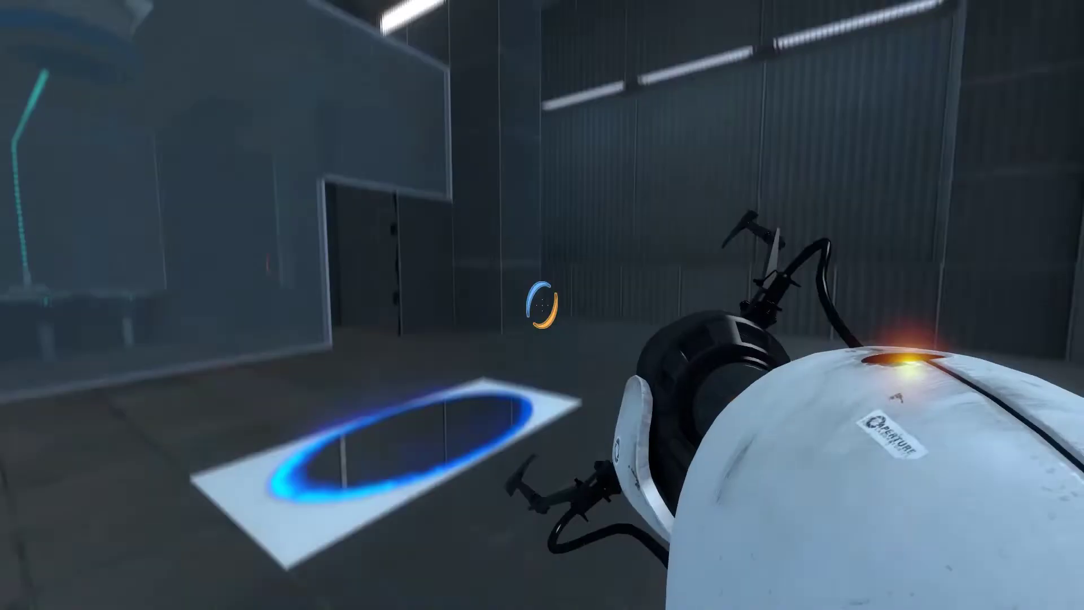
pyautogui.press('w')
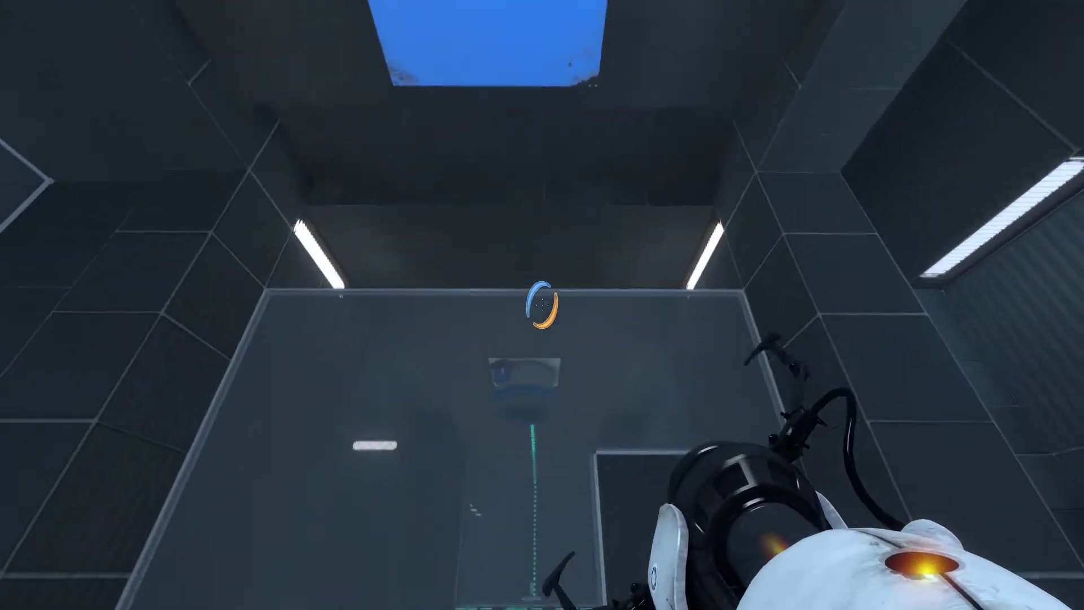
pyautogui.press('w')
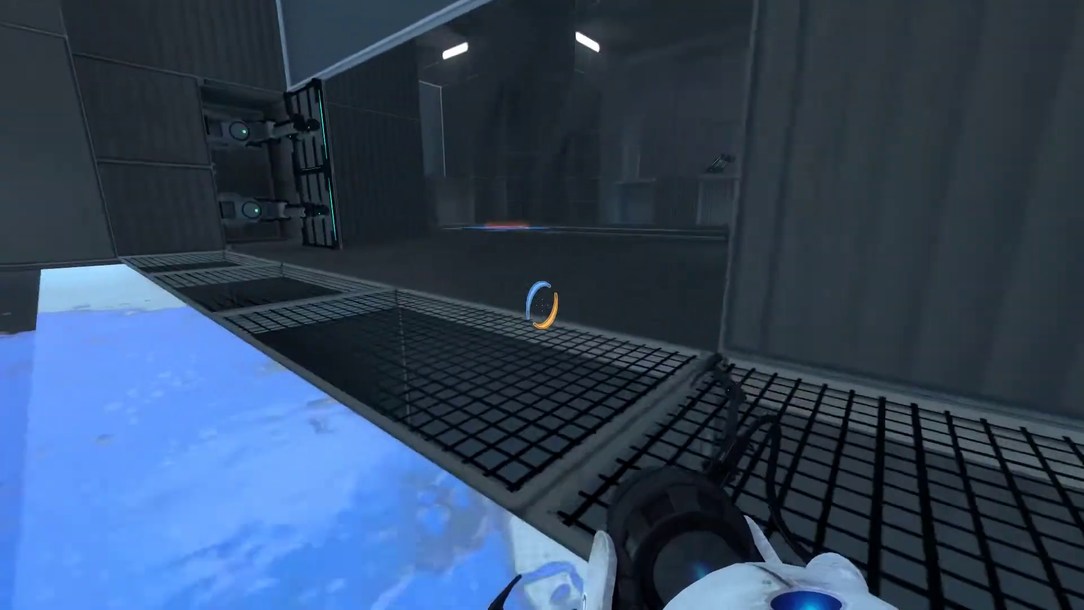
# Step: Bounce off the gel above the arrow wall, drop through an orange floor portal, and reach the pit ledge
pyautogui.press('w')
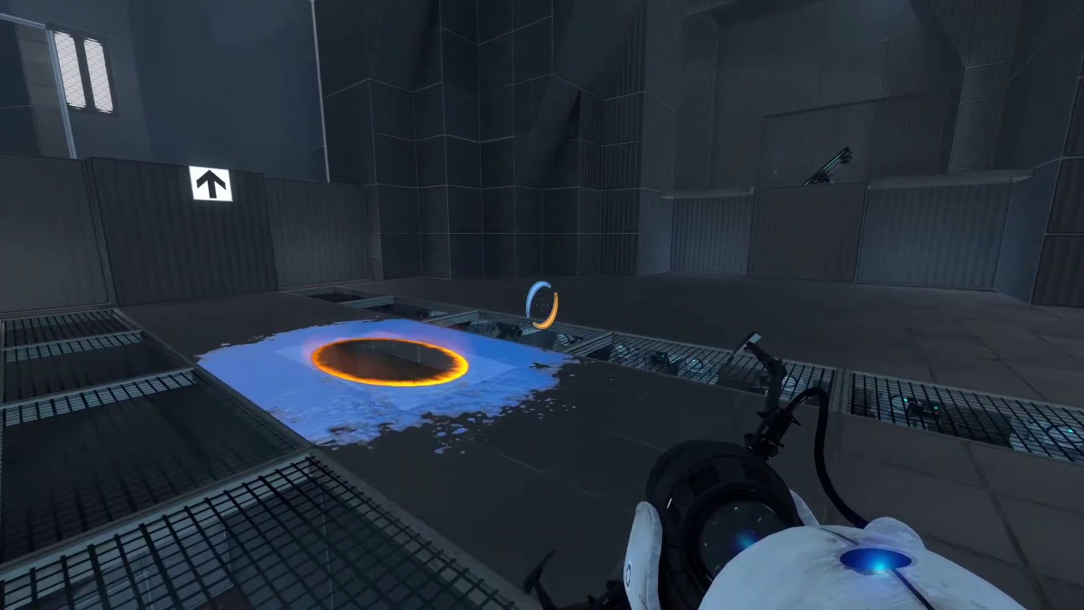
pyautogui.press('a')
pyautogui.press('w')
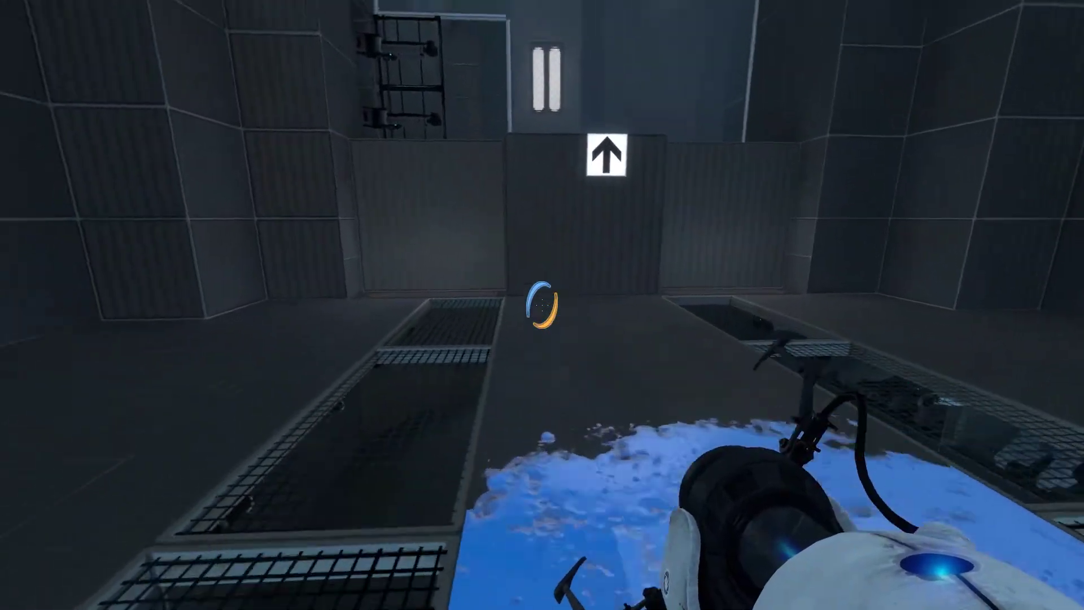
pyautogui.press('w')
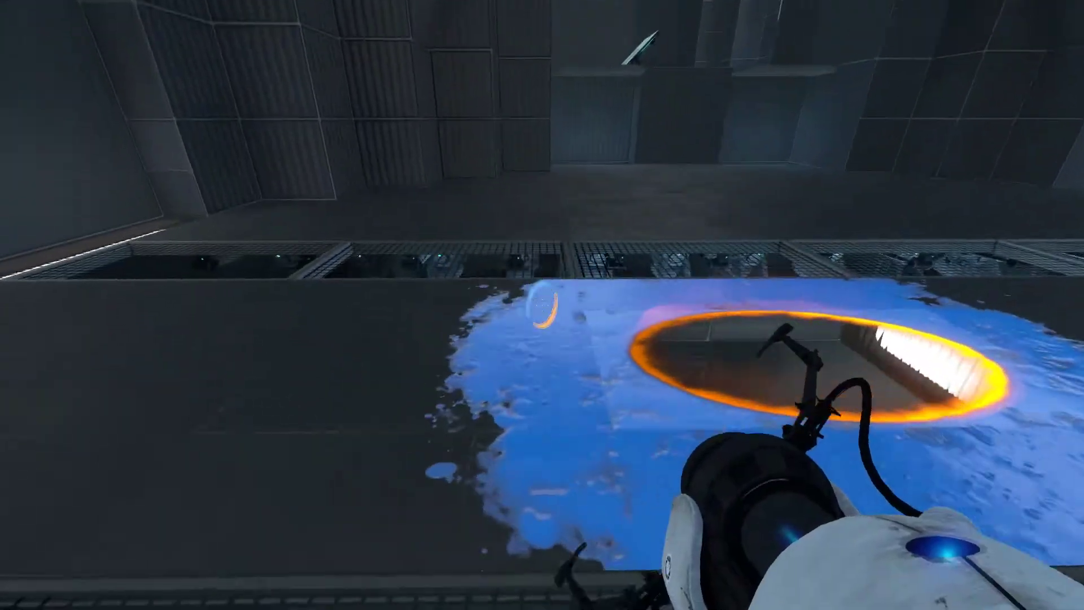
pyautogui.press('w')
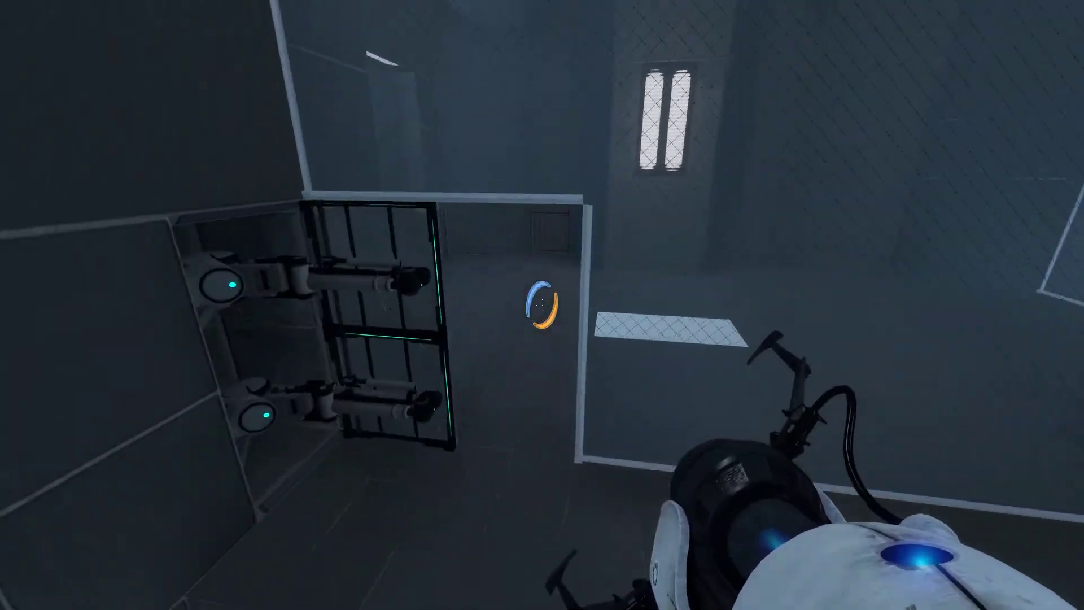
pyautogui.rightClick(542, 305)
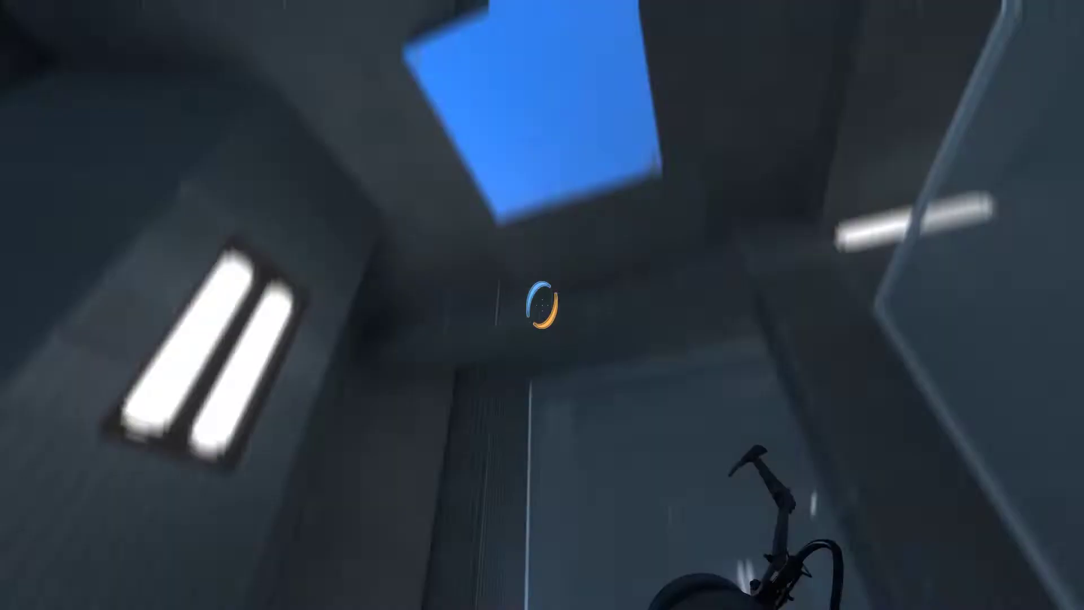
pyautogui.press('w')
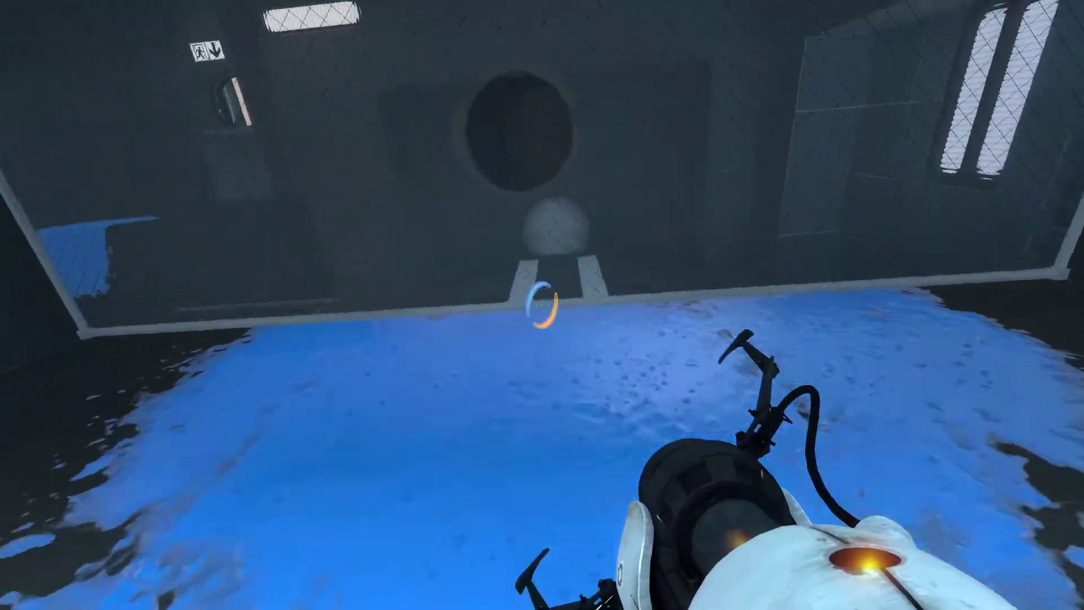
pyautogui.press('w')
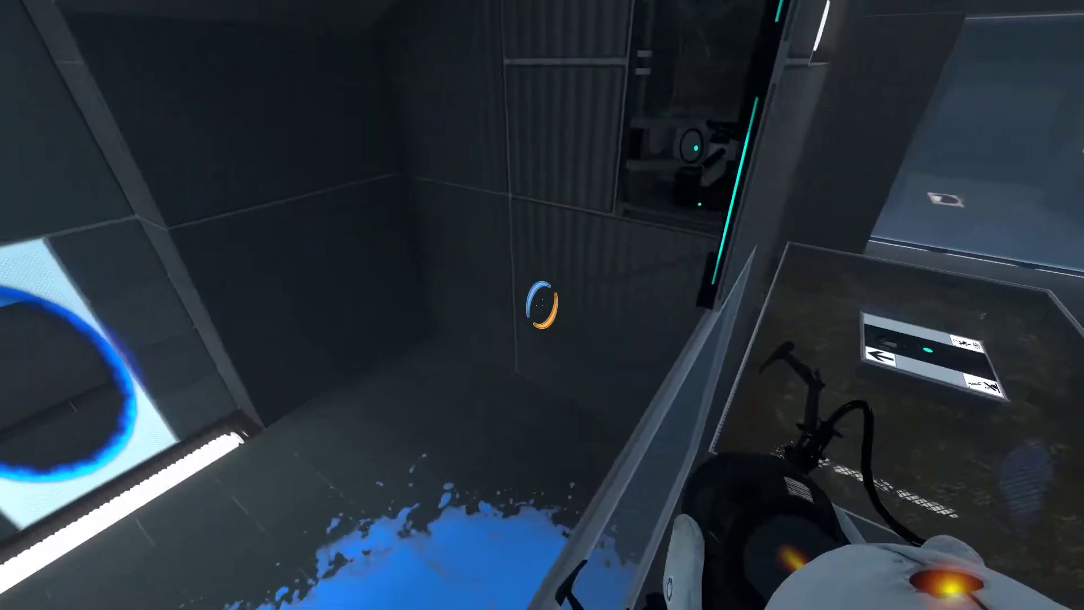
pyautogui.press('w')
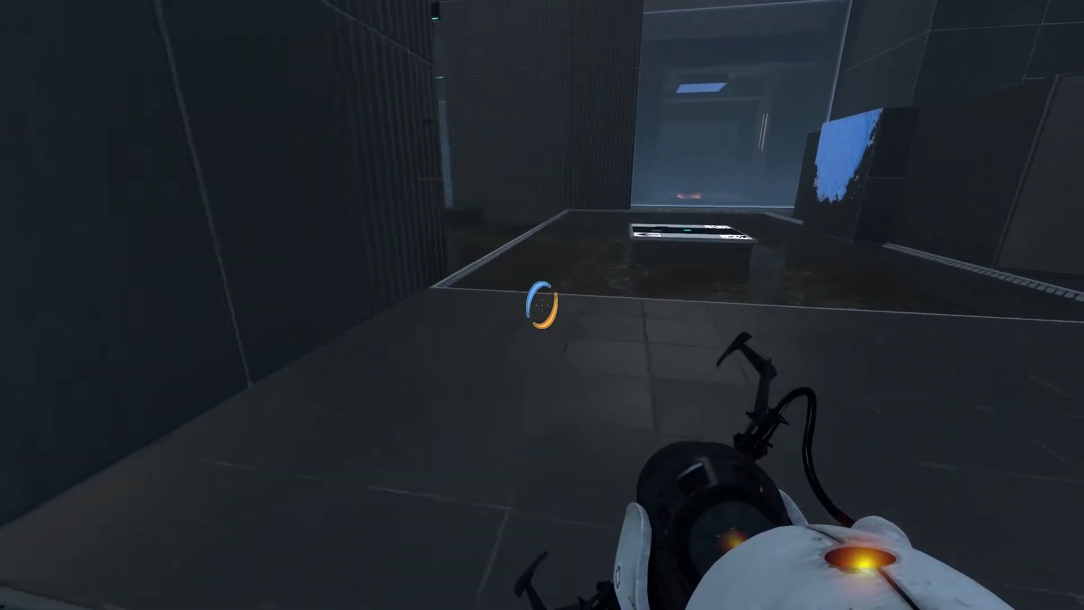
# Step: Walk from the pit edge past the gel-covered cube to the exit sign and elevator door
pyautogui.press('w')
pyautogui.press('w')
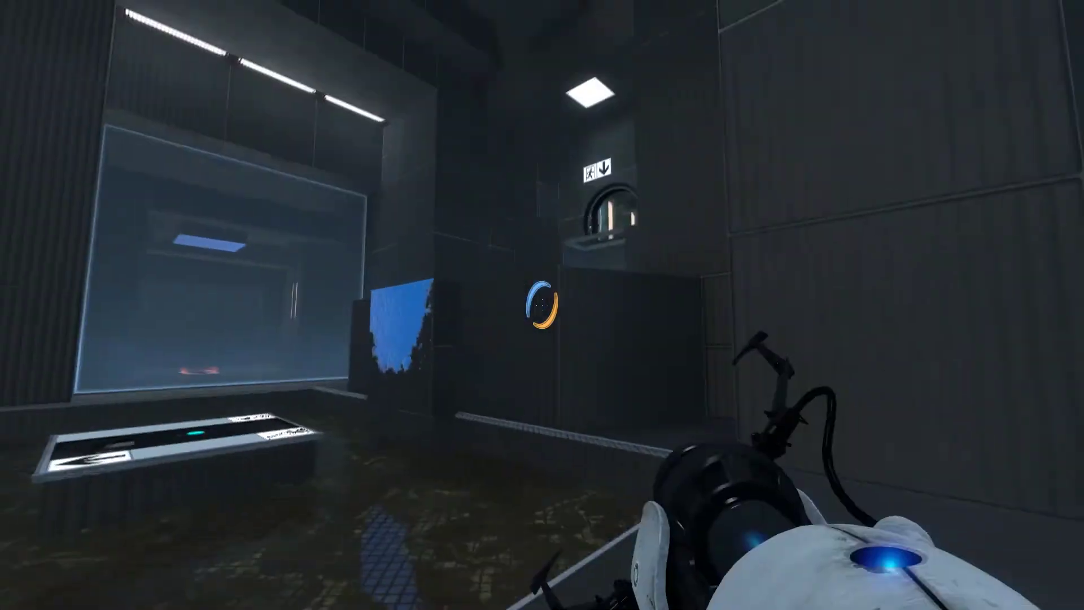
pyautogui.press('w')
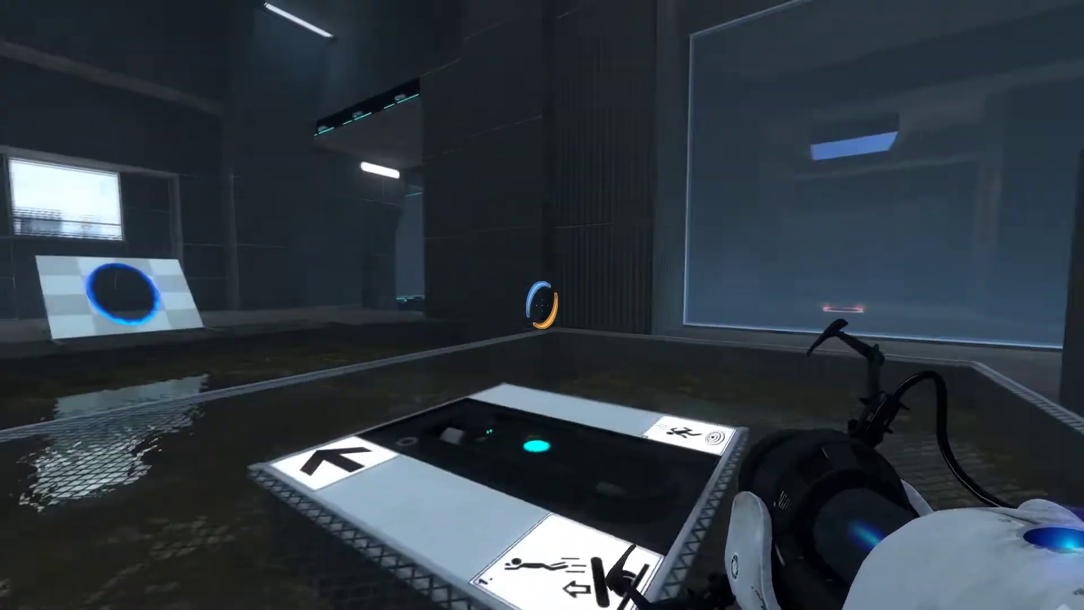
pyautogui.press('w')
pyautogui.press('w')
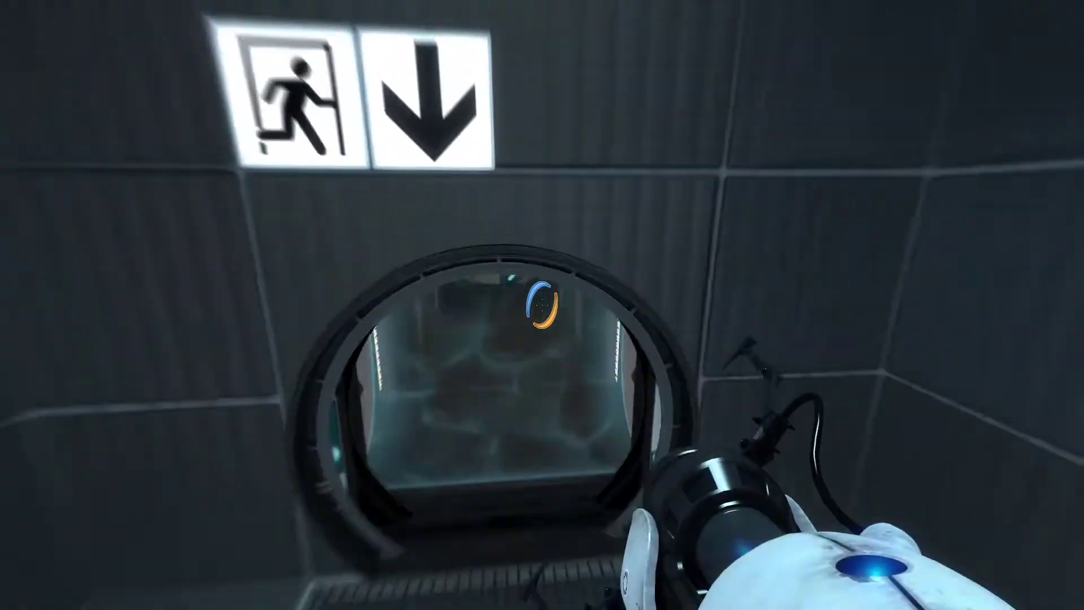
# Step: Step into the exit elevator to complete 'A Familiar Taste' and bring up its evaluation screen
pyautogui.press('w')
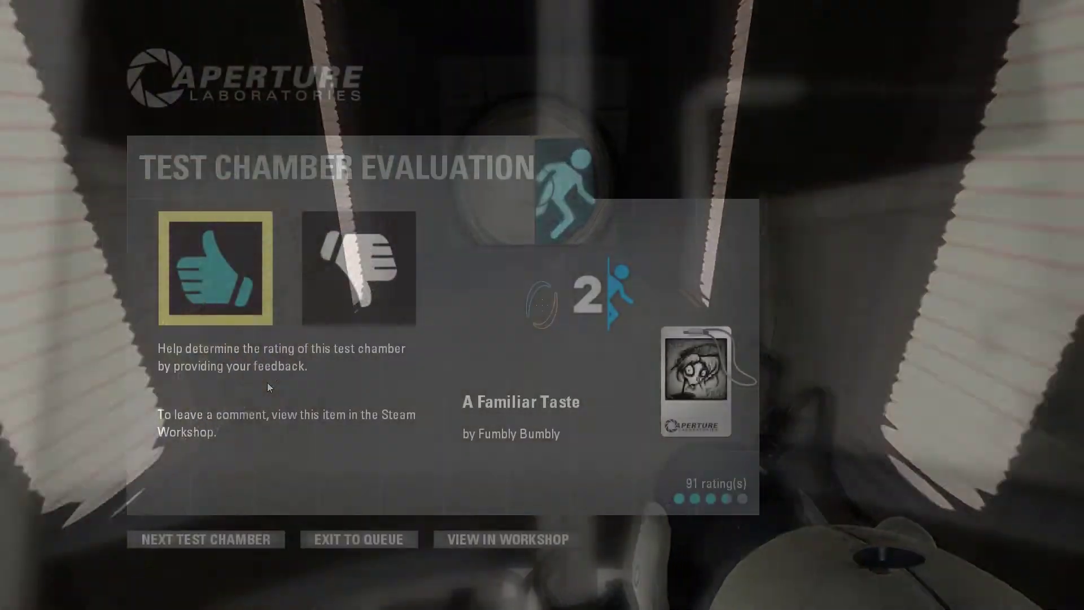